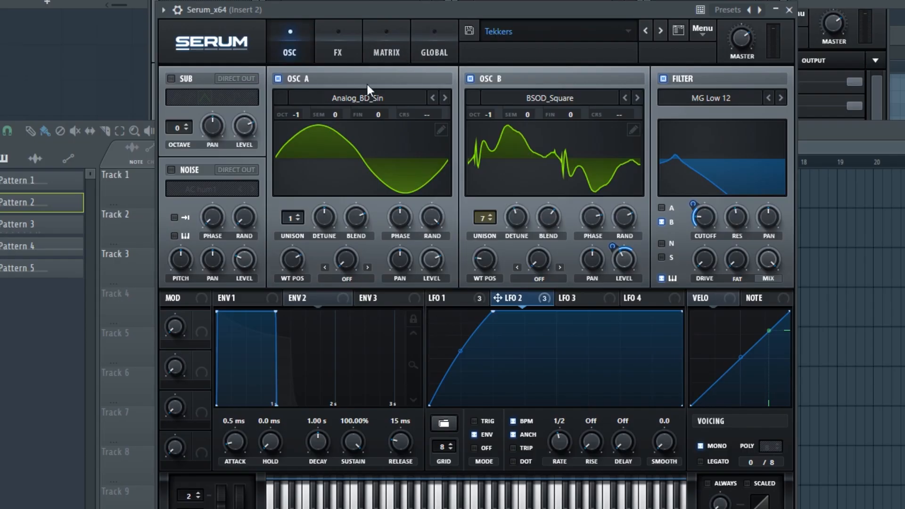
Review the Tekkers preset's LFO 1, Env 1, effects rack and modulation matrix.
click(441, 298)
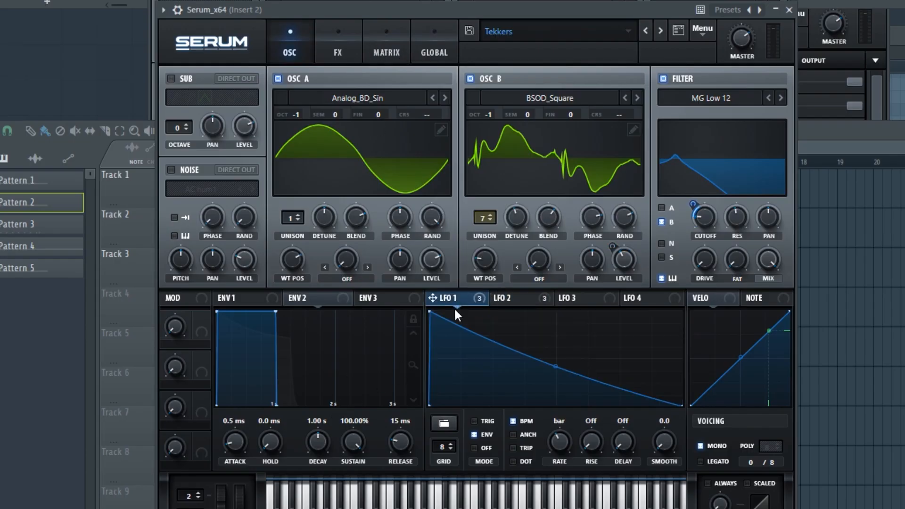
click(259, 303)
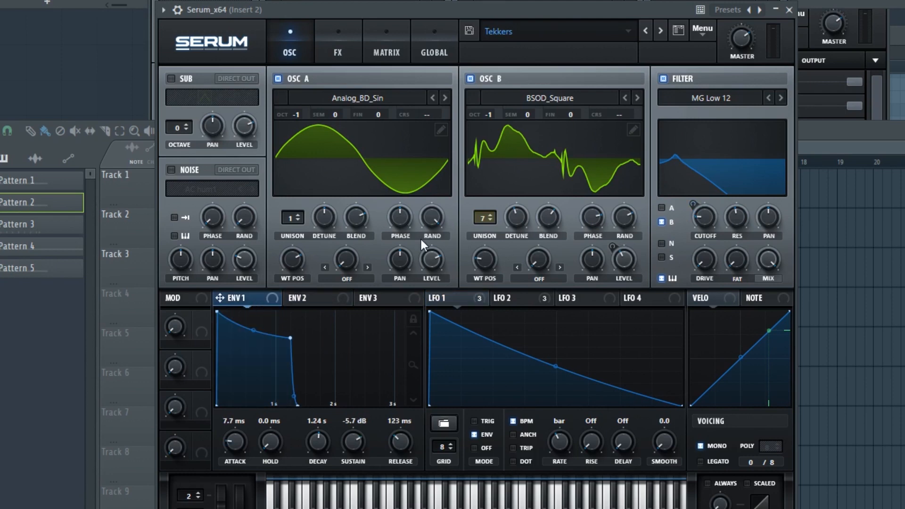
click(352, 42)
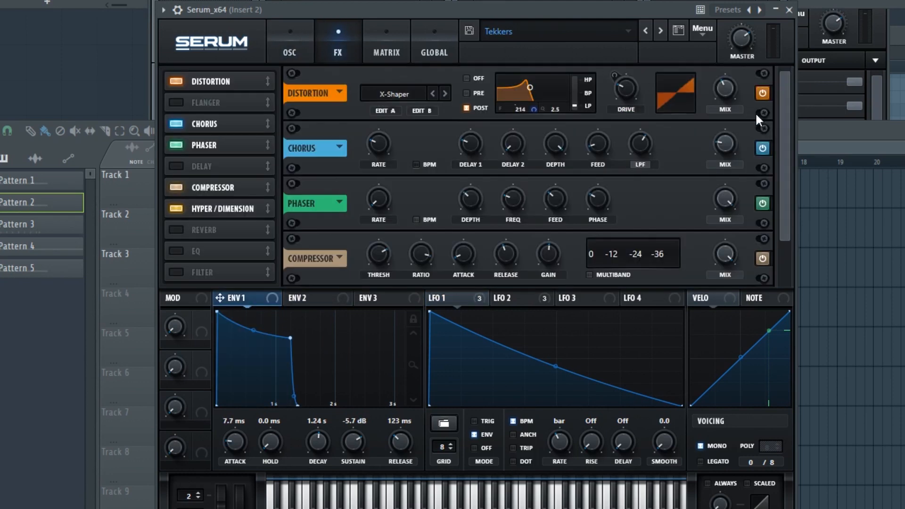
drag(784, 95, 787, 69)
click(406, 43)
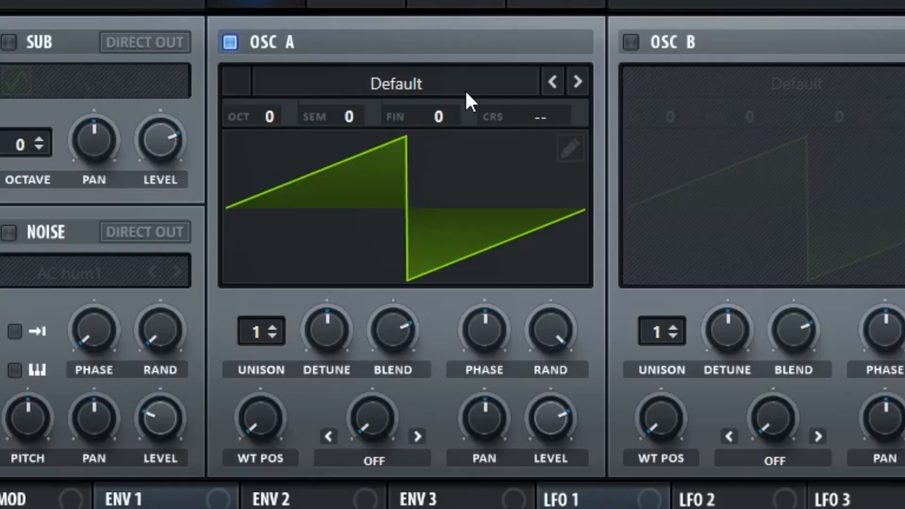
Load the Analog_BD_Sin wavetable into oscillator A and raise its wavetable position past the midpoint.
click(465, 89)
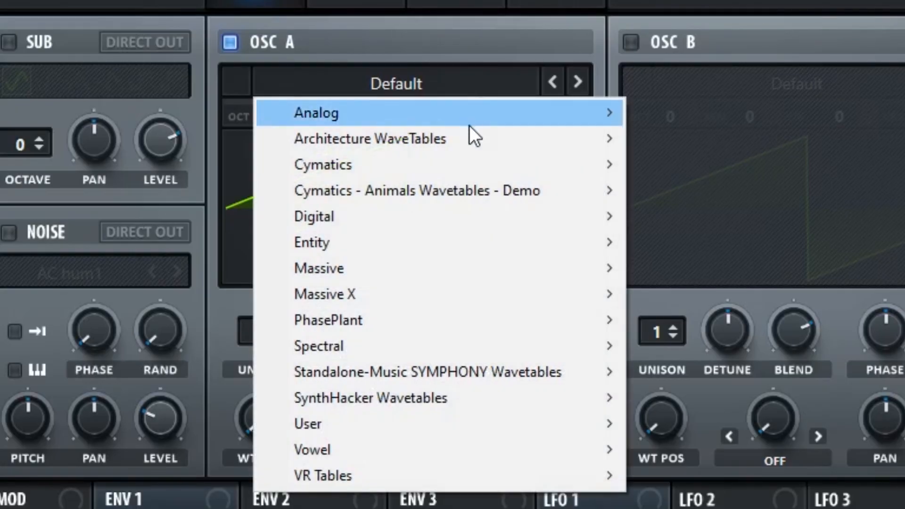
mouse_move(475, 121)
click(664, 162)
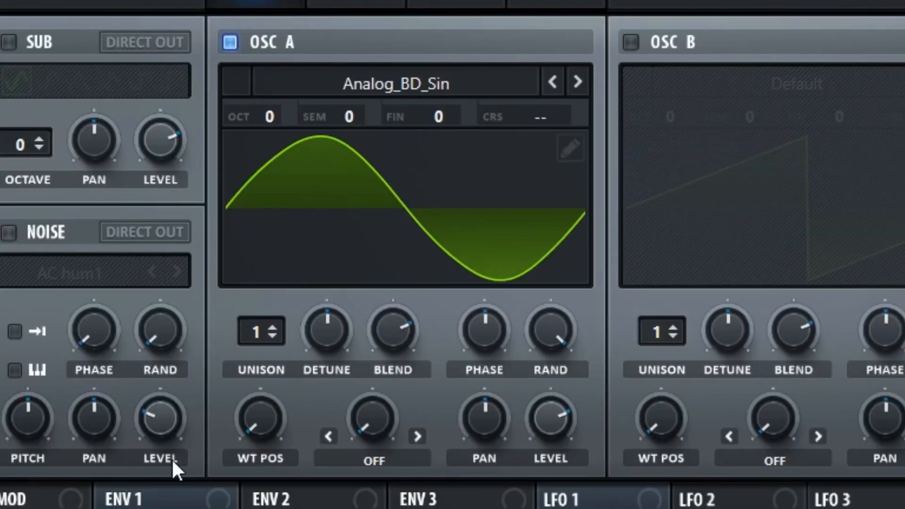
drag(267, 425, 291, 272)
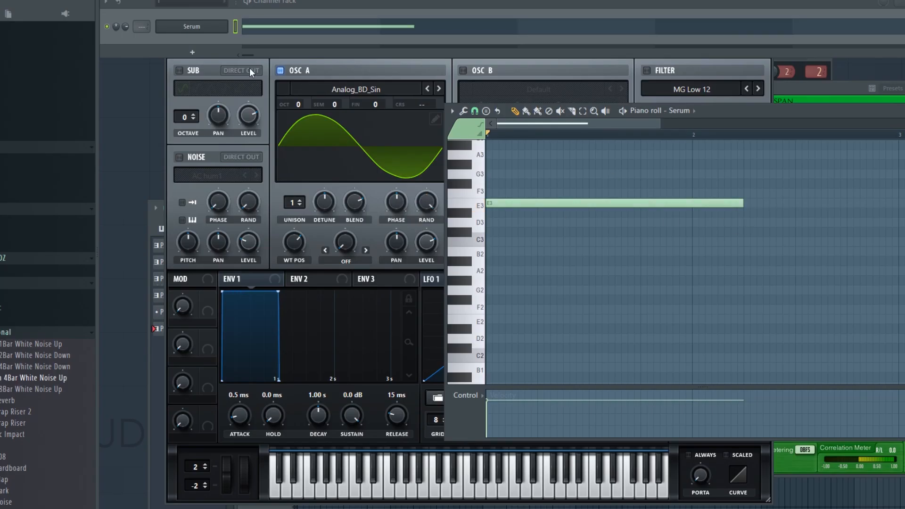
Bend LFO 1's falling ramp slightly downward into a concave curve and set its rate to one bar.
click(311, 61)
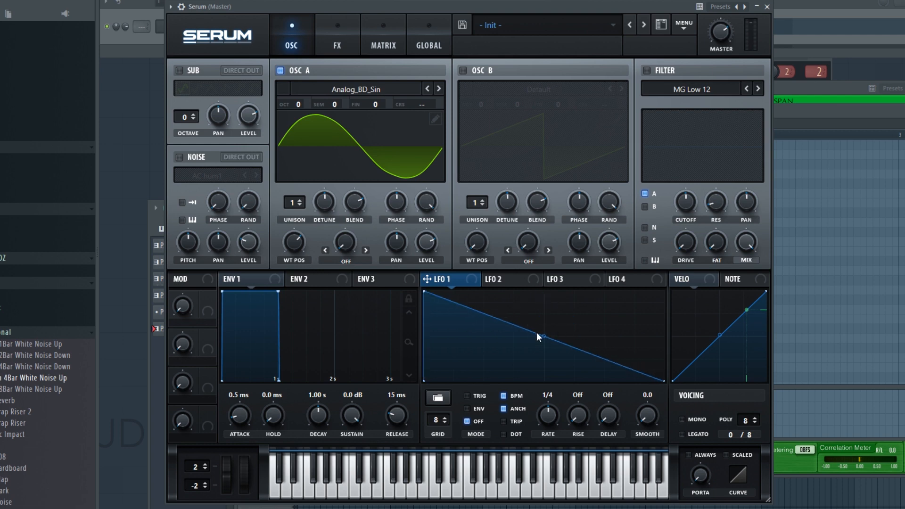
drag(542, 335, 541, 340)
drag(545, 417, 548, 435)
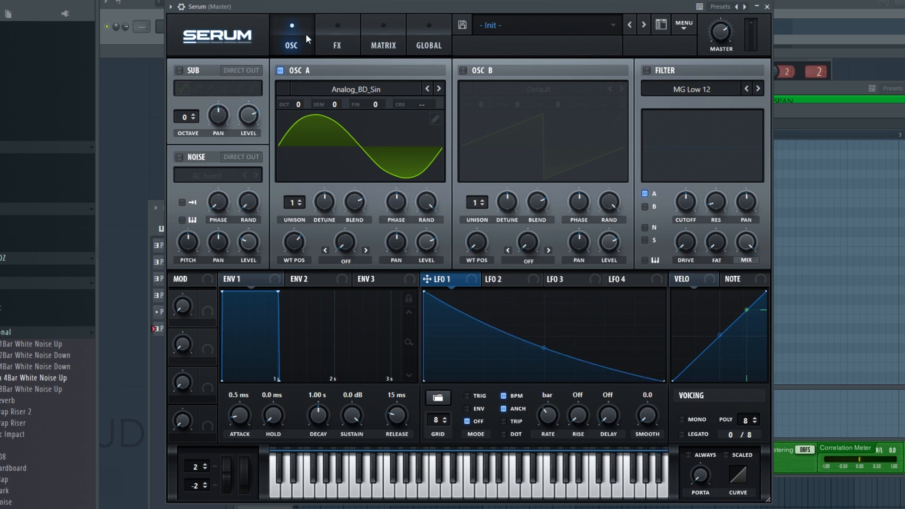
Route LFO 1 to the global master tuning in the modulation matrix with an amount of 12 semitones.
click(380, 41)
click(200, 88)
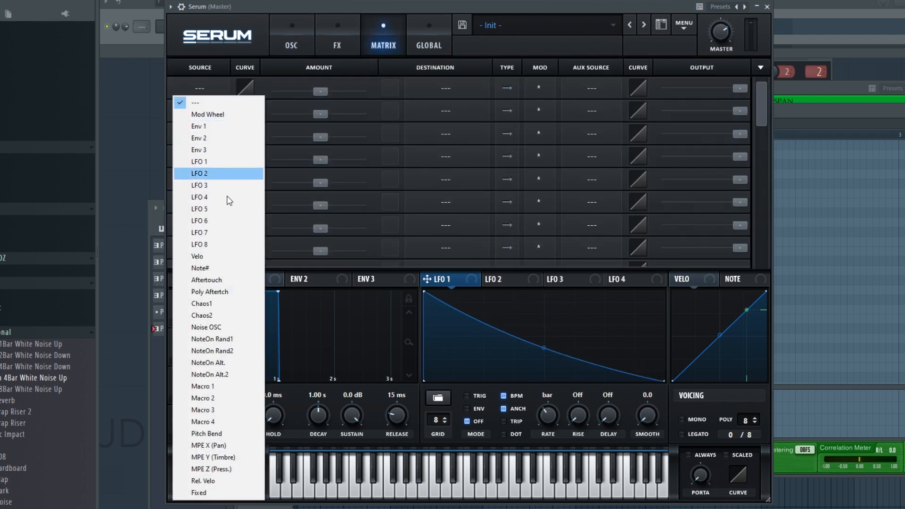
click(231, 165)
click(434, 86)
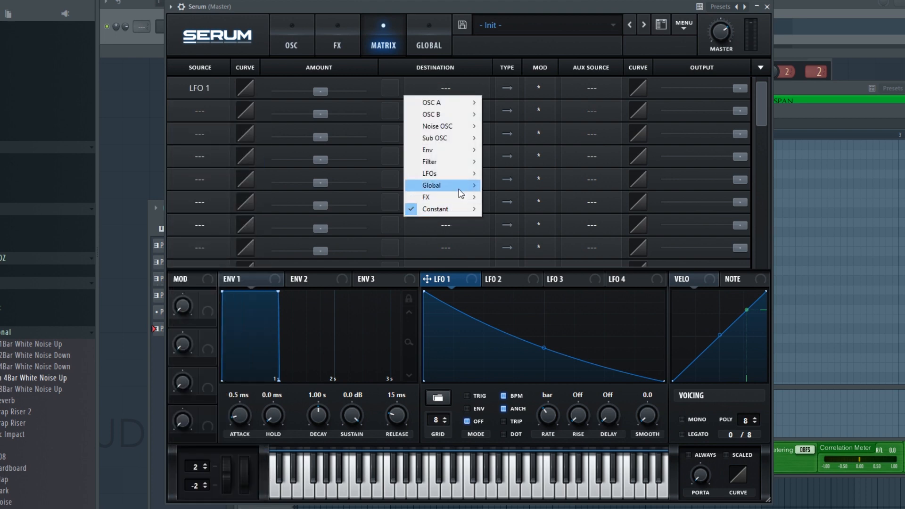
mouse_move(452, 186)
click(510, 186)
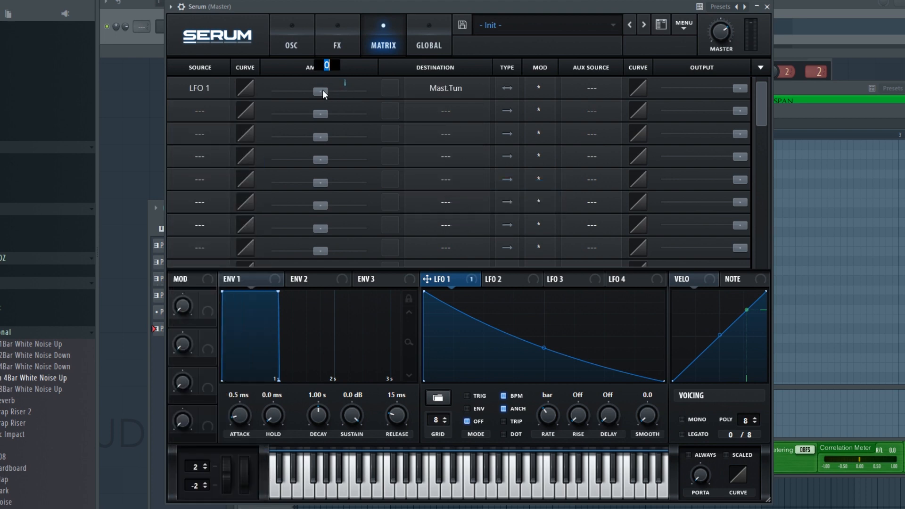
text(12st)
click(303, 45)
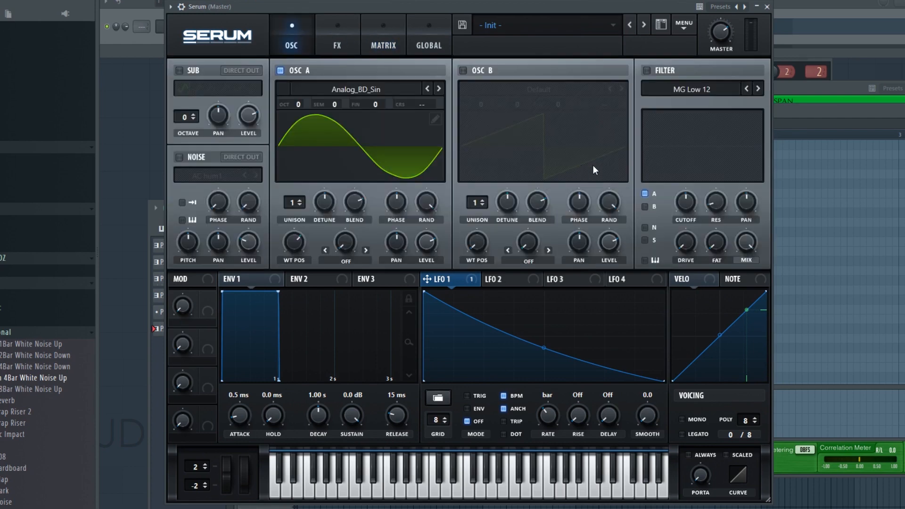
Set oscillator A's octave to -1, playing the pattern before and after the change to compare.
click(127, 13)
key(space)
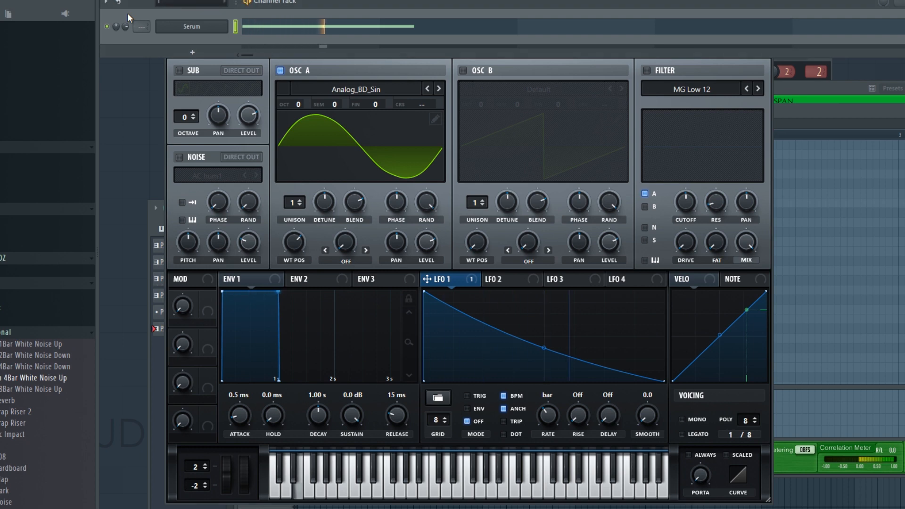
key(space)
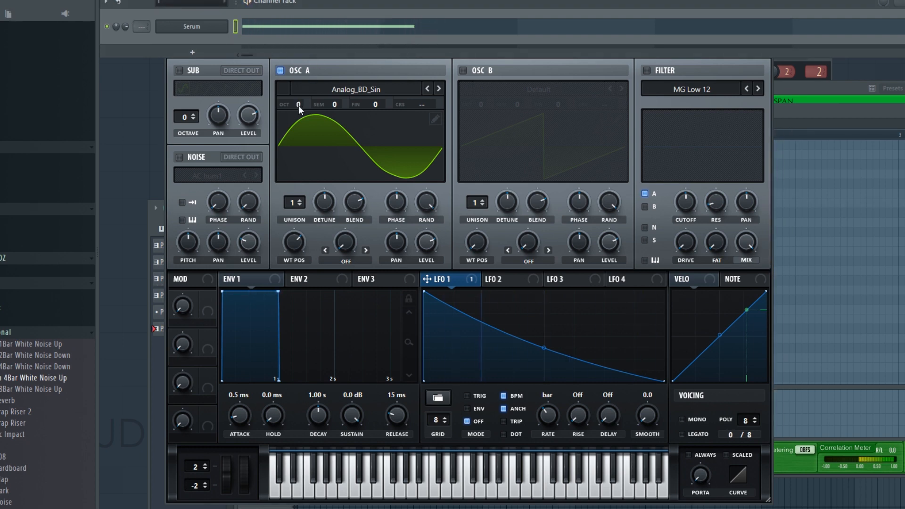
drag(299, 105, 303, 126)
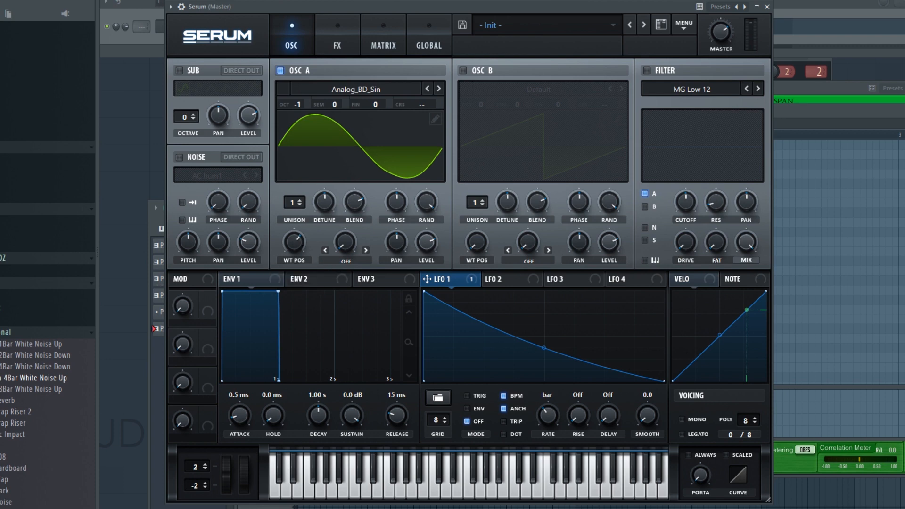
click(134, 12)
key(space)
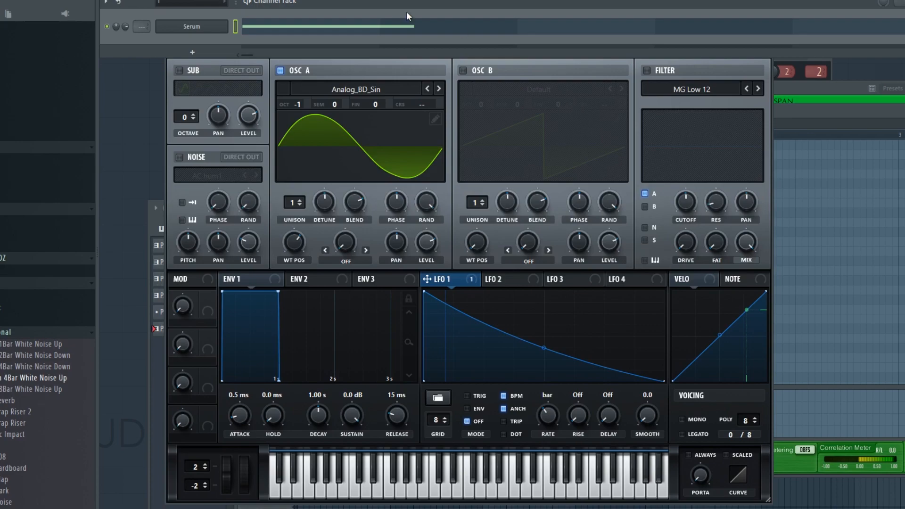
key(space)
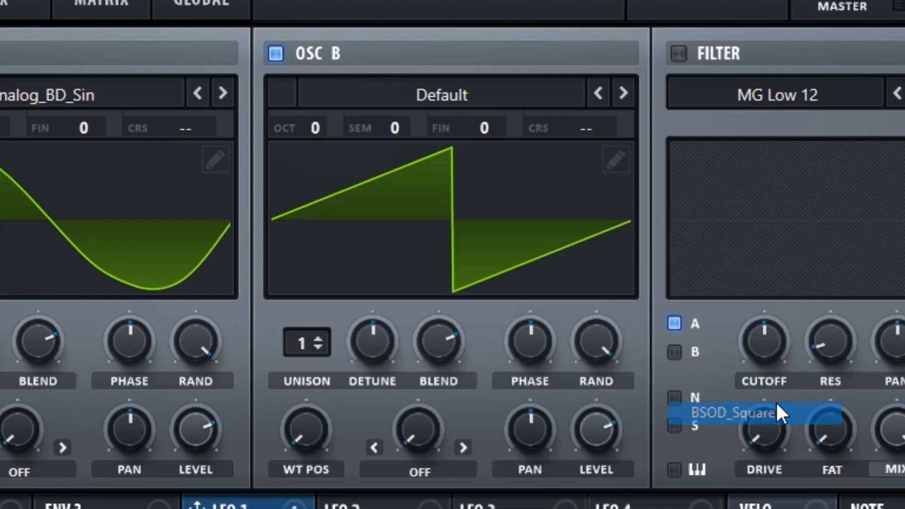
Load BSOD_Square into oscillator B, set its unison to 6, and reduce its detune, phase randomness and level.
click(777, 414)
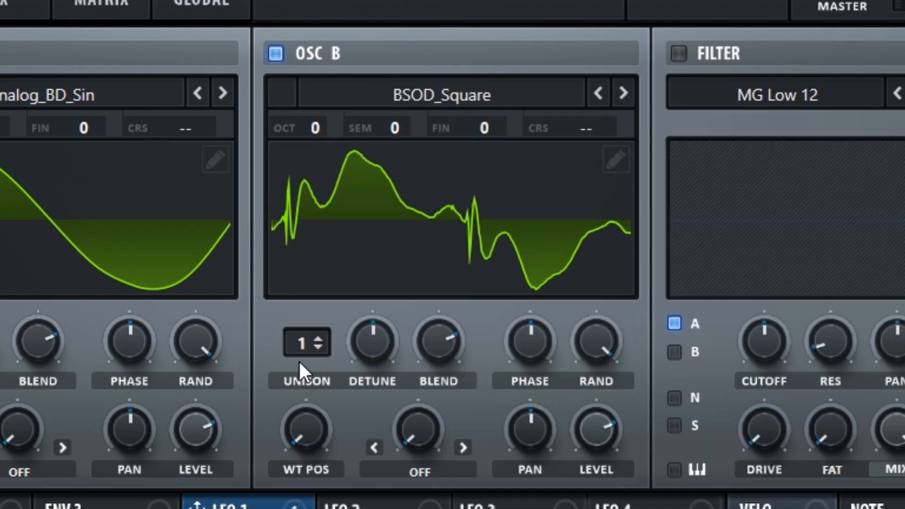
drag(301, 344, 325, 233)
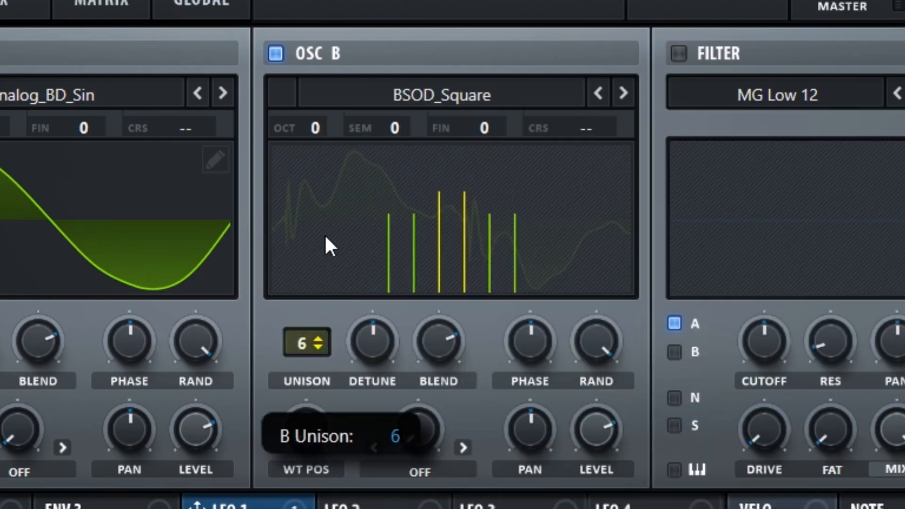
drag(378, 346, 371, 374)
drag(593, 340, 590, 417)
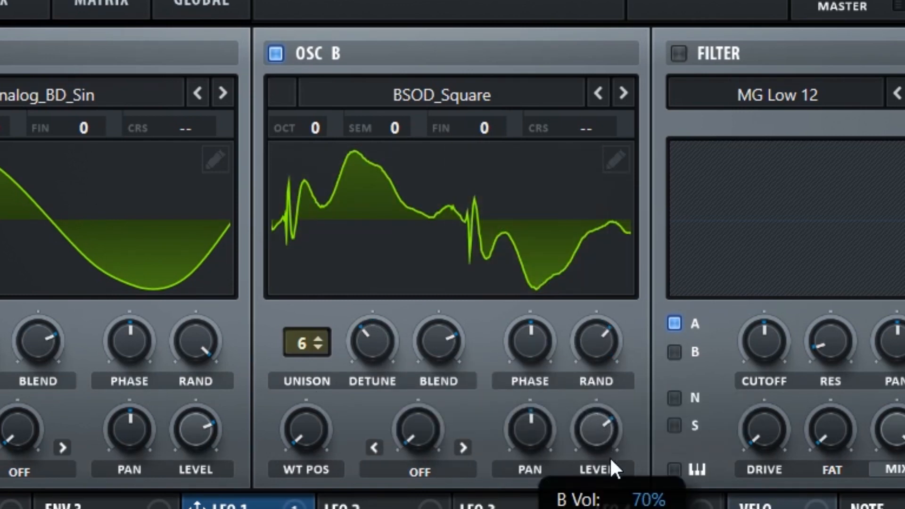
drag(610, 456, 608, 479)
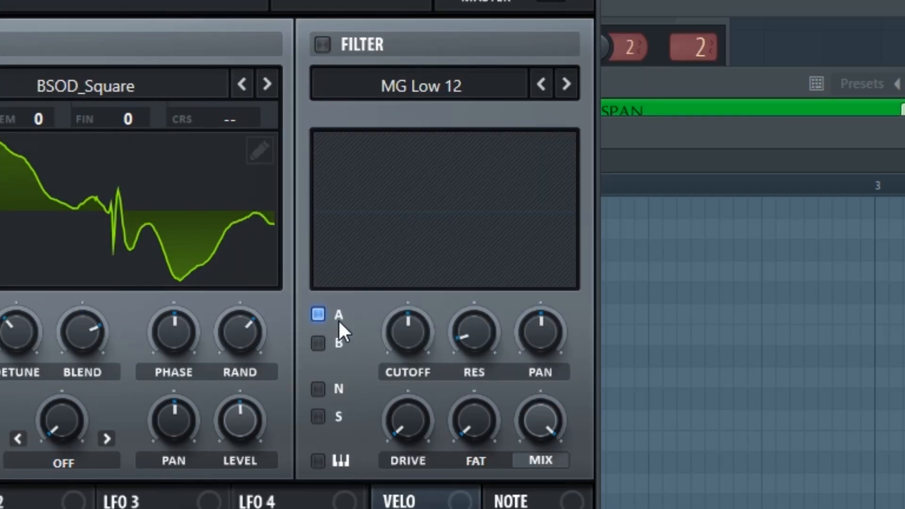
Enable the MG Low 12 filter with key tracking for oscillator B, lowering the cutoff and raising the resonance.
click(323, 44)
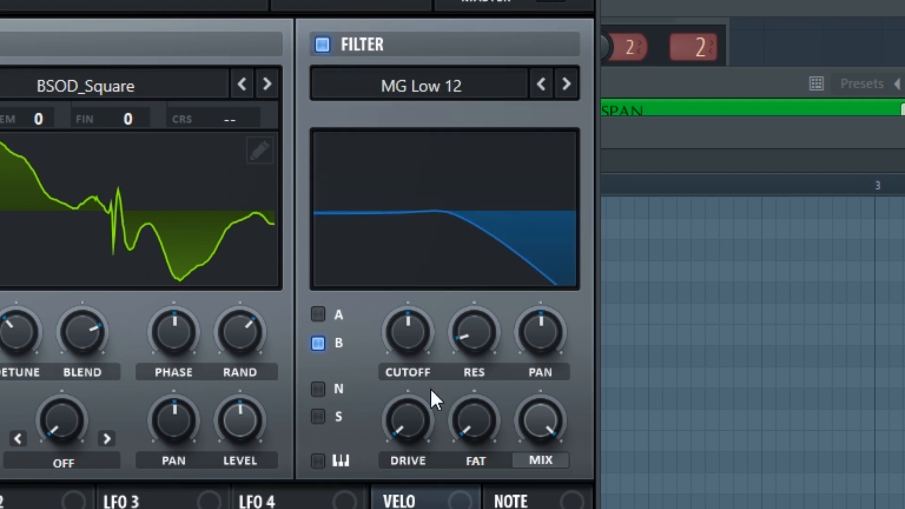
drag(430, 388, 419, 428)
click(346, 462)
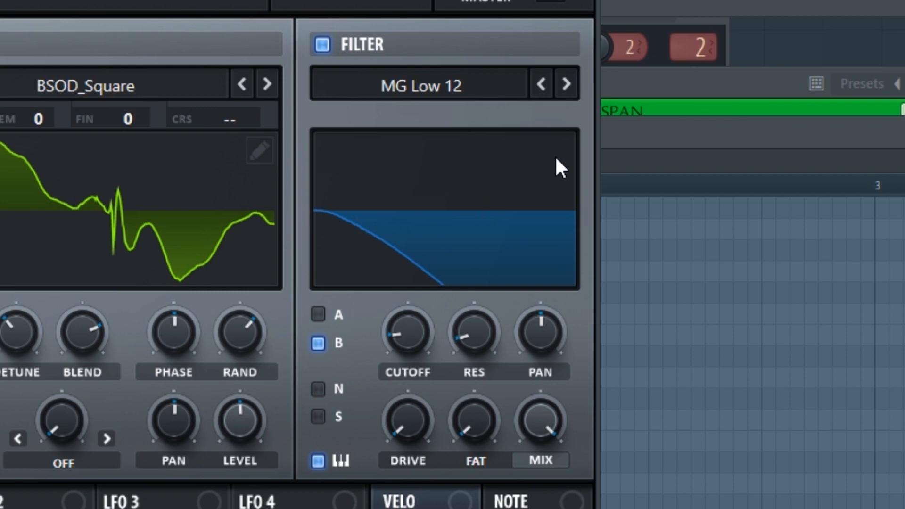
drag(490, 350, 485, 260)
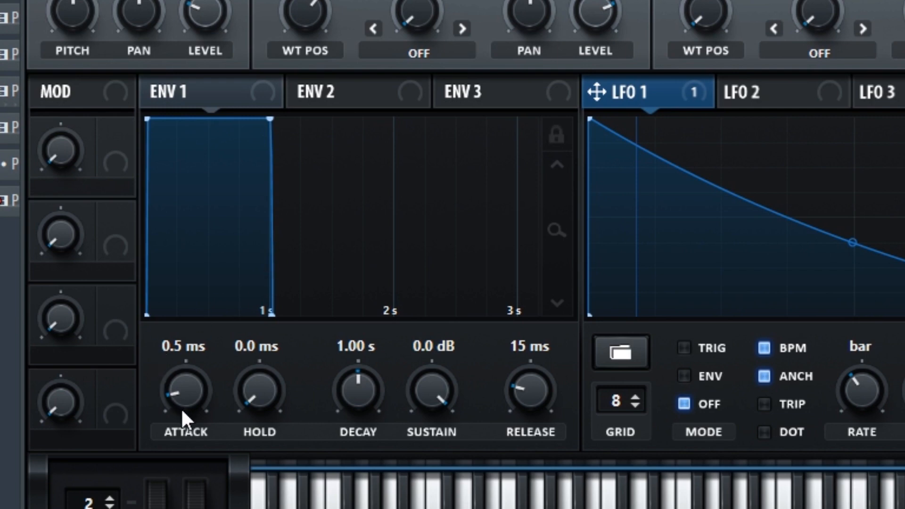
Shape Env 1 with a 48 ms attack, 836 ms decay, -7.0 dB sustain and 70 ms release.
drag(180, 411, 559, 301)
drag(442, 392, 436, 483)
drag(369, 405, 475, 404)
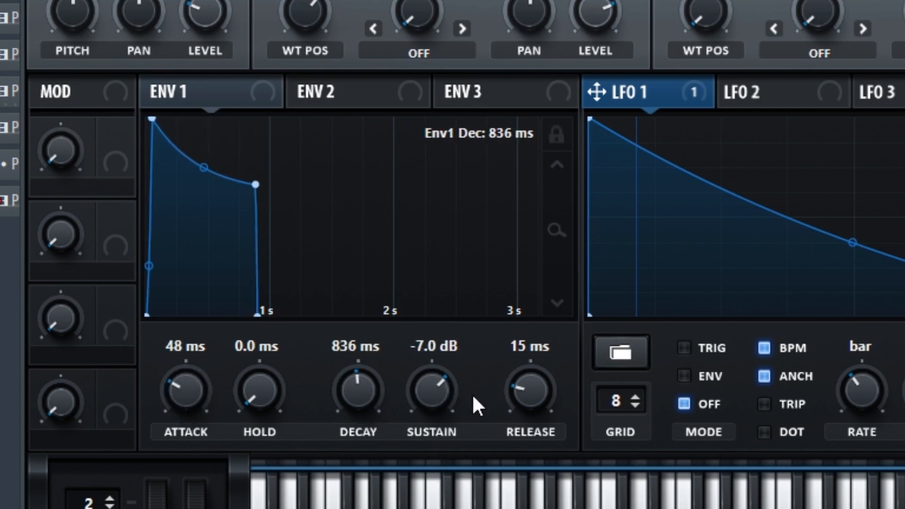
drag(528, 393, 476, 367)
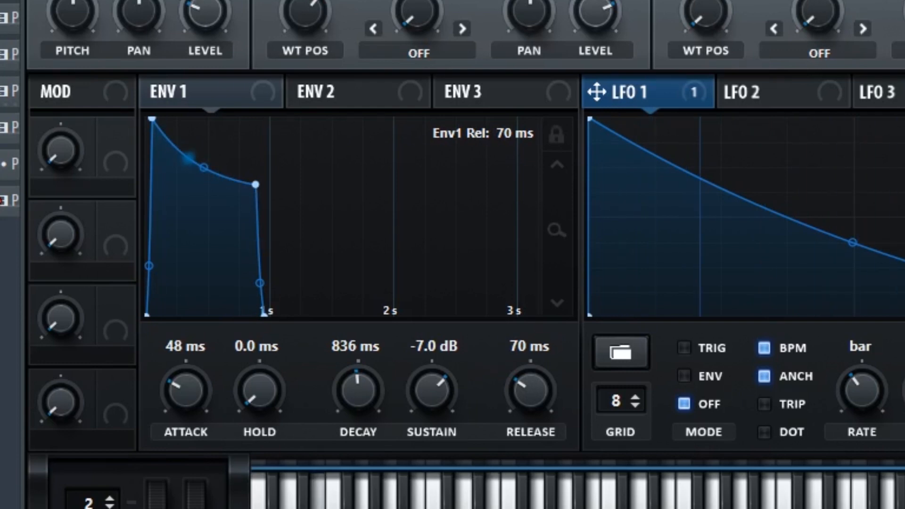
Refine Env 1 with a steeper attack curve, a 22 ms attack and a -4.4 dB sustain.
drag(169, 383, 170, 390)
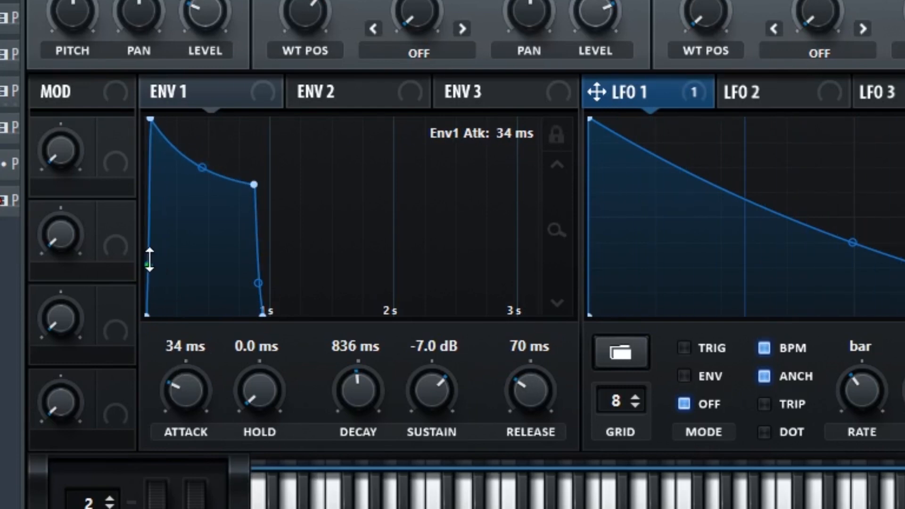
drag(149, 264, 146, 226)
drag(176, 354, 184, 375)
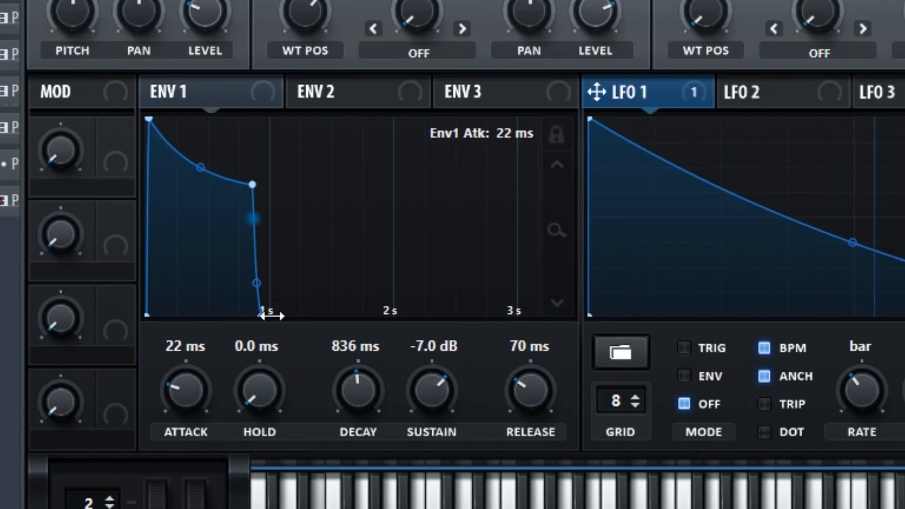
drag(395, 391, 406, 353)
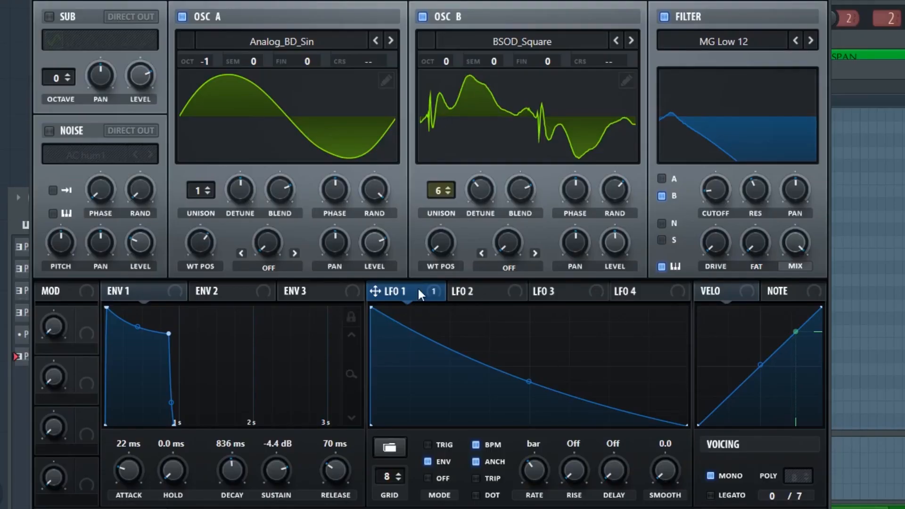
Assign LFO 1 to the filter cutoff, and set Env 1's attack to 34 ms and release to 150 ms.
drag(421, 293, 715, 194)
drag(131, 469, 131, 466)
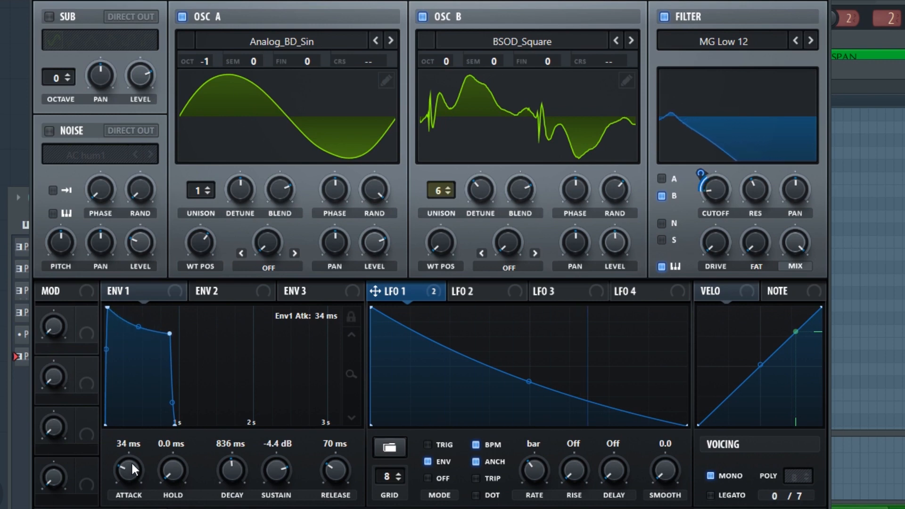
drag(326, 470, 332, 468)
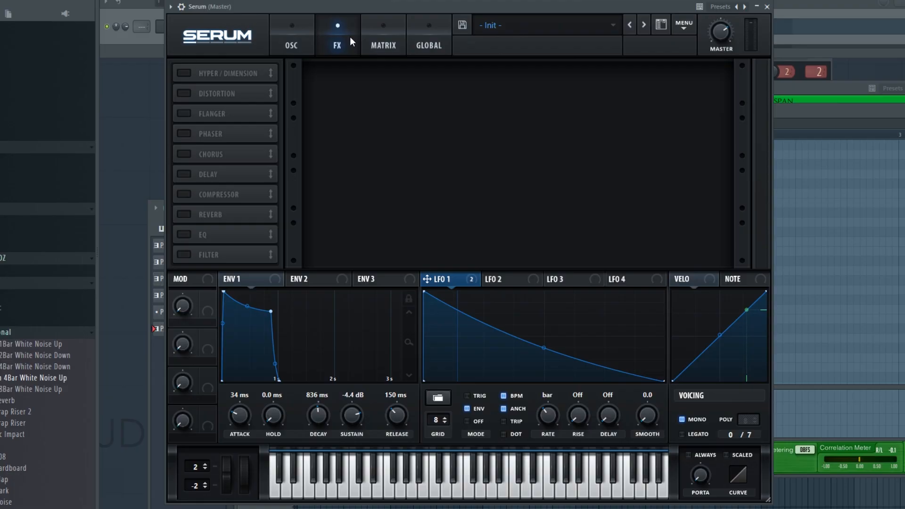
Enable the Distortion effect and set its type to X-Shaper.
click(188, 93)
click(394, 87)
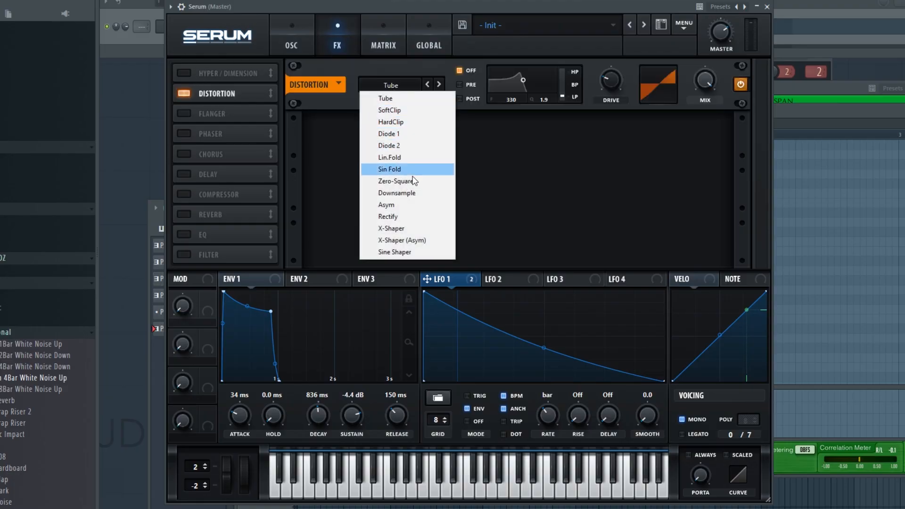
click(426, 231)
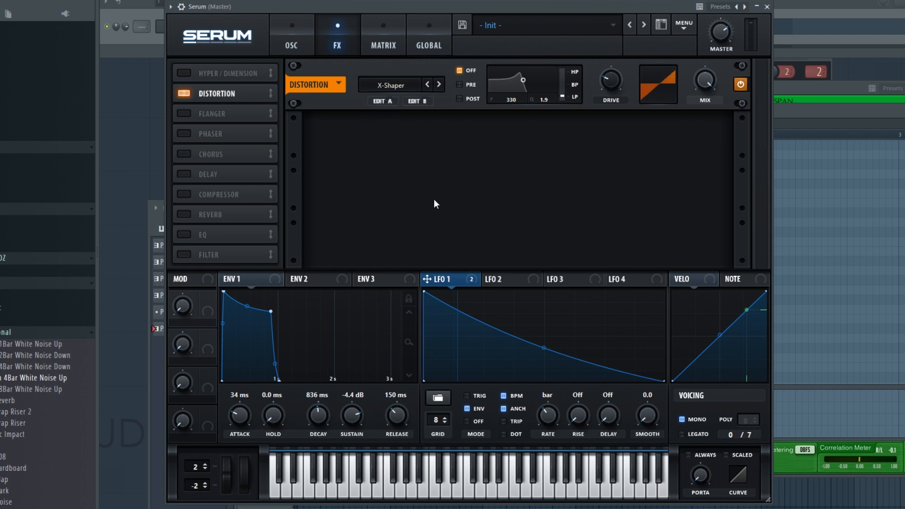
Add a point to the distortion's Shaper B curve and raise it so the curve climbs steeply before flattening.
click(417, 101)
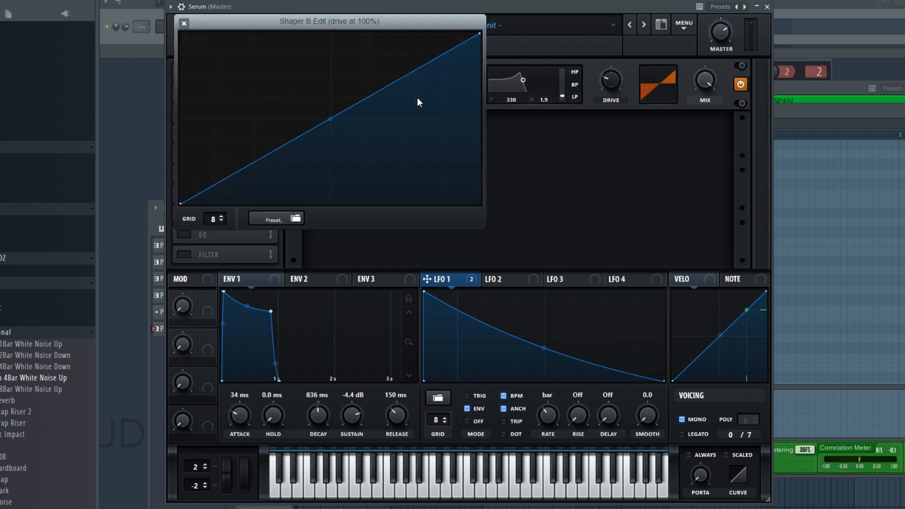
double_click(289, 142)
drag(289, 142, 238, 84)
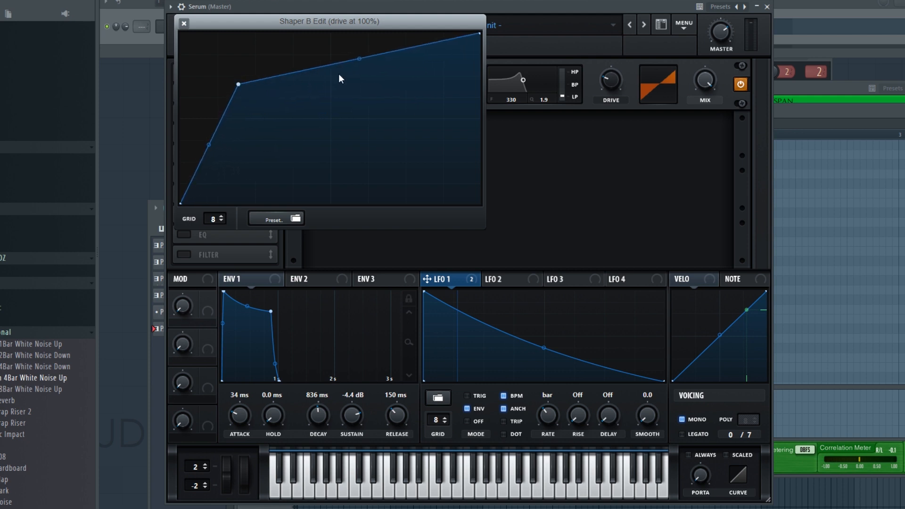
Bend Shaper B's upper segment into a rounded arch and reposition its corner point slightly lower along the curve.
drag(359, 56, 360, 51)
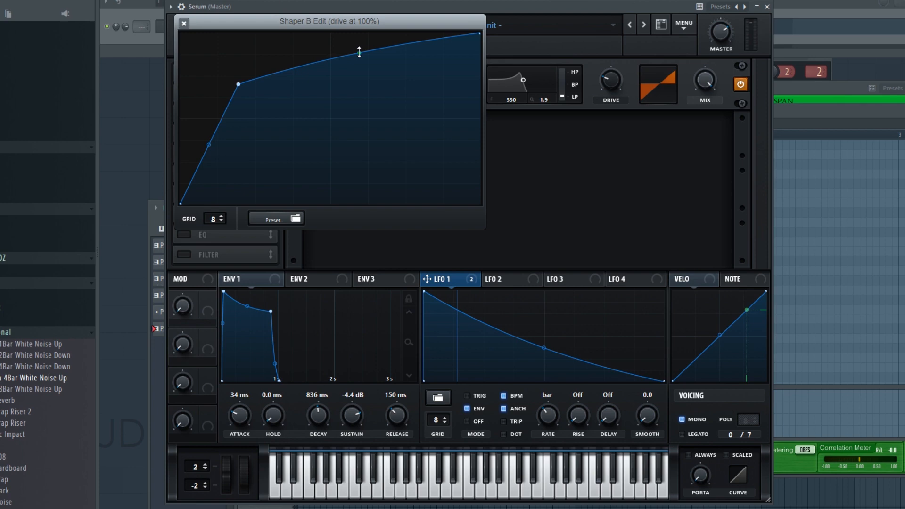
drag(239, 86, 237, 83)
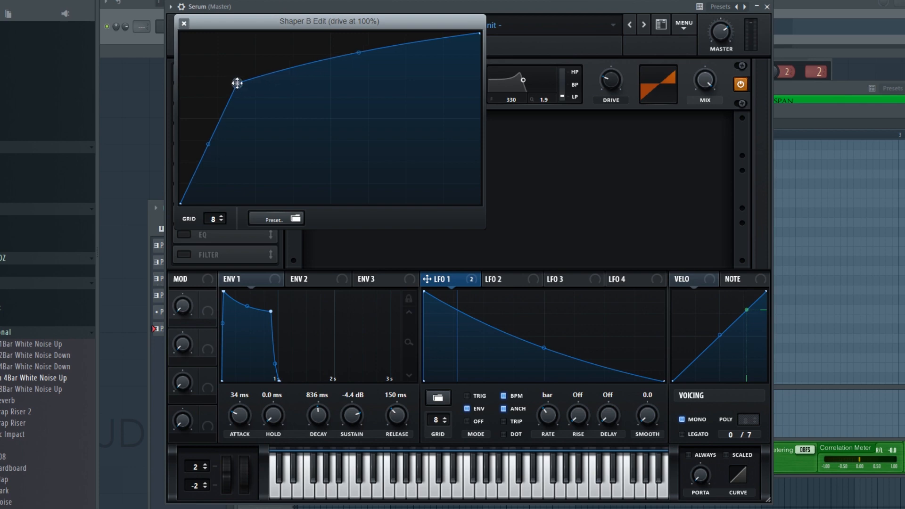
drag(237, 83, 235, 89)
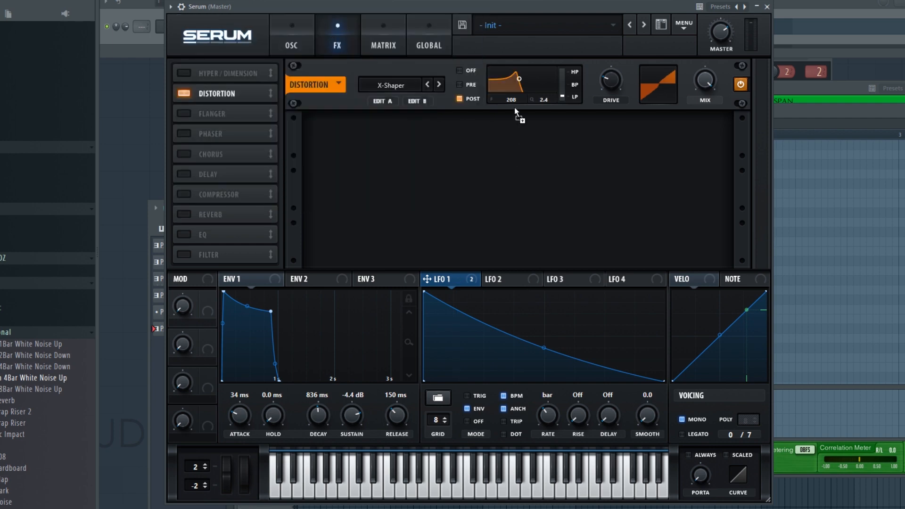
Set the distortion filter to Post at 208 Hz and assign LFO 1 to its frequency with an amount of 38.
drag(513, 97, 514, 97)
click(383, 45)
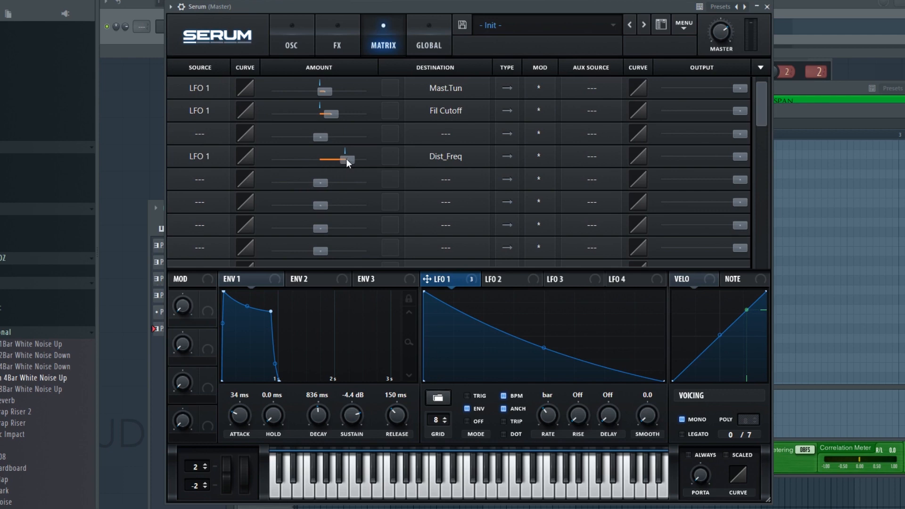
mouse_move(344, 158)
drag(342, 158, 331, 155)
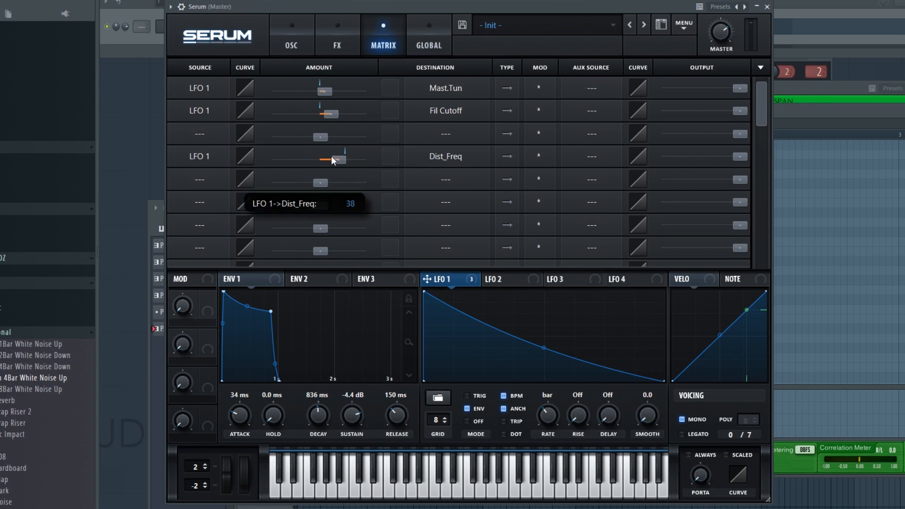
click(353, 37)
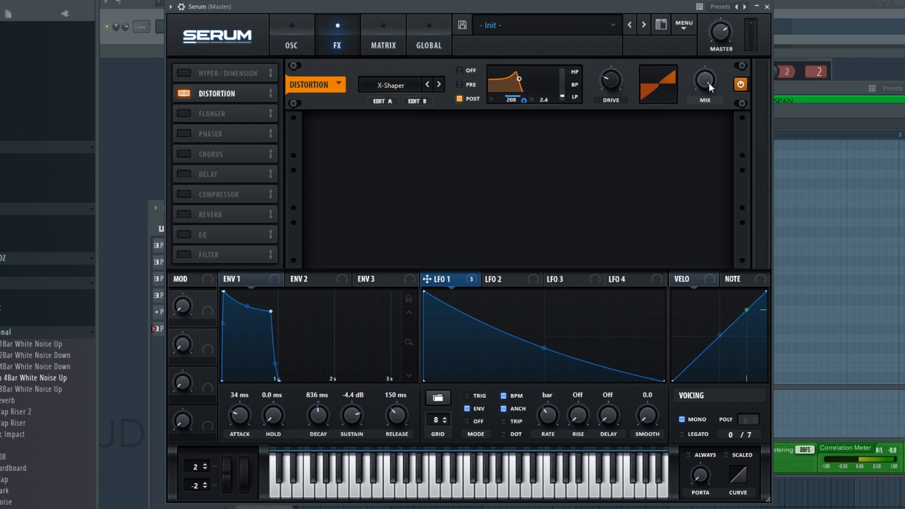
Lower the distortion mix to just under halfway and fine-tune its drive during playback.
drag(709, 83, 706, 148)
drag(613, 84, 611, 89)
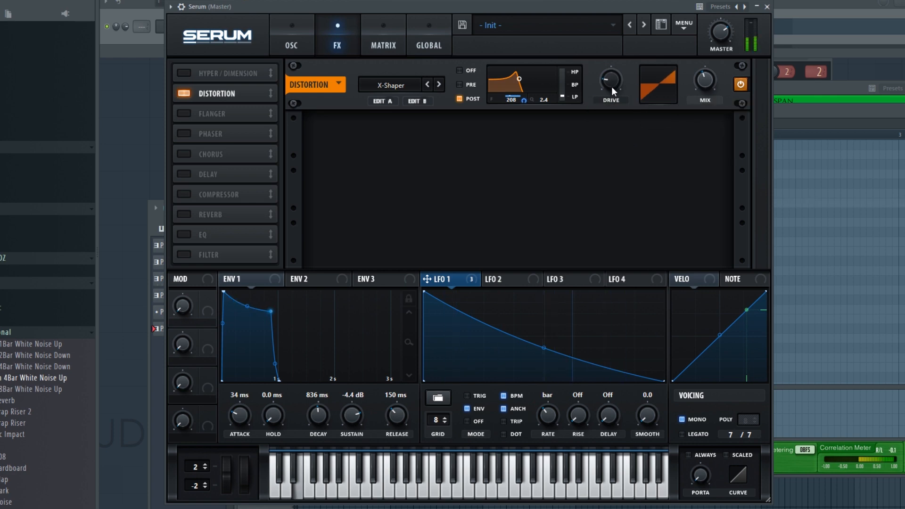
click(614, 84)
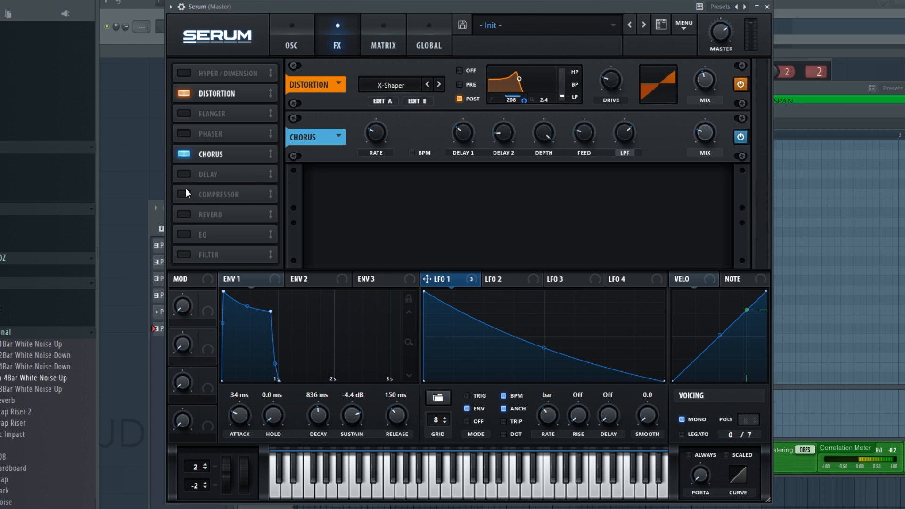
Enable Chorus followed by Phaser, and give the Phaser minimum rate, 4% depth, minimum feedback and a lower frequency.
click(184, 135)
drag(199, 134, 200, 154)
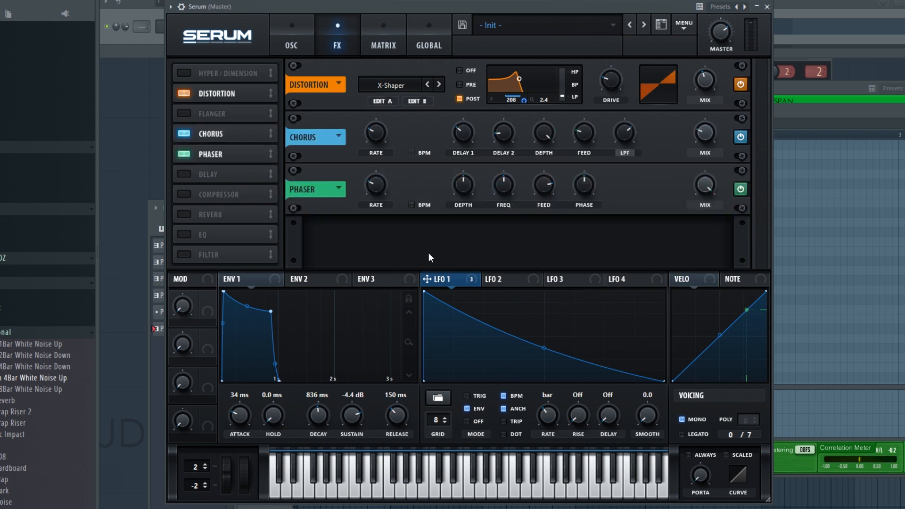
drag(385, 188, 381, 261)
drag(468, 189, 468, 268)
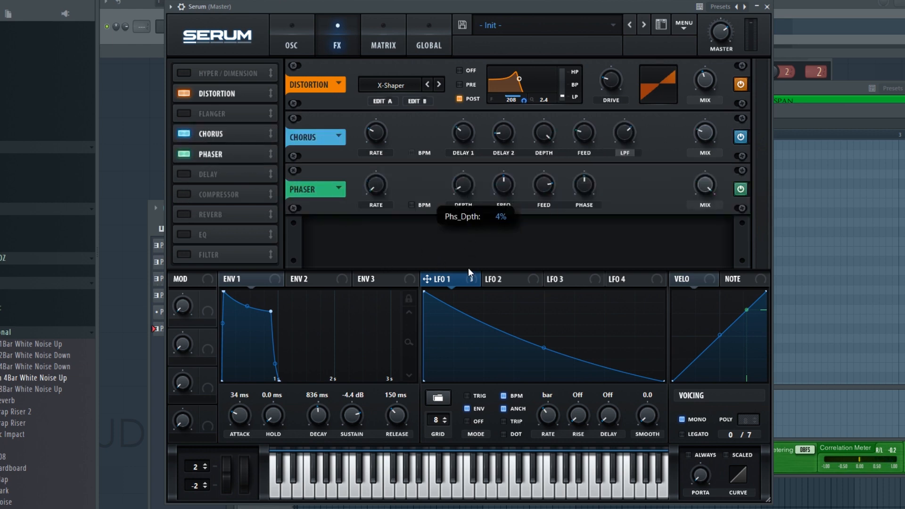
drag(550, 184, 547, 222)
drag(500, 186, 494, 220)
mouse_move(502, 183)
mouse_down()
mouse_move(502, 196)
mouse_move(505, 180)
mouse_up()
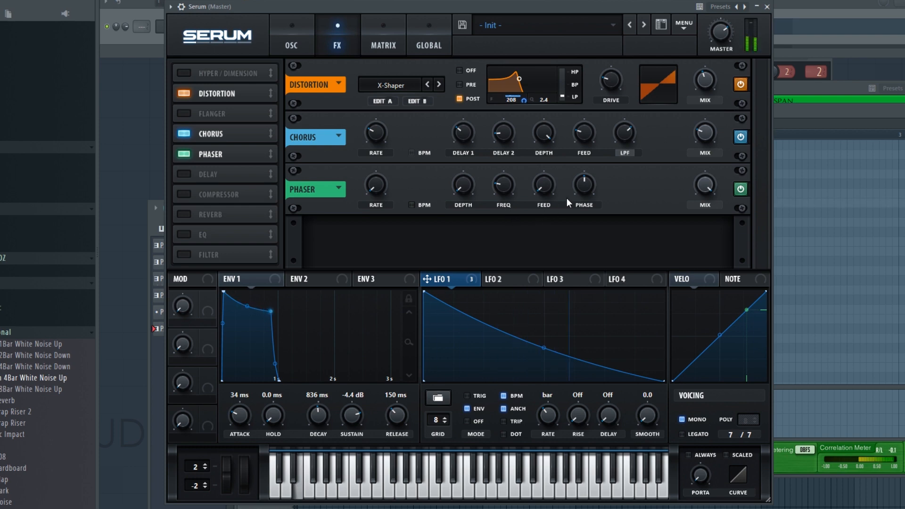
Raise the distortion mix to about halfway and add a Compressor with a -29.7 dB threshold, 12.4 ms attack and more gain.
mouse_move(707, 82)
mouse_down()
mouse_move(711, 1)
mouse_move(714, 88)
mouse_move(714, 70)
mouse_up()
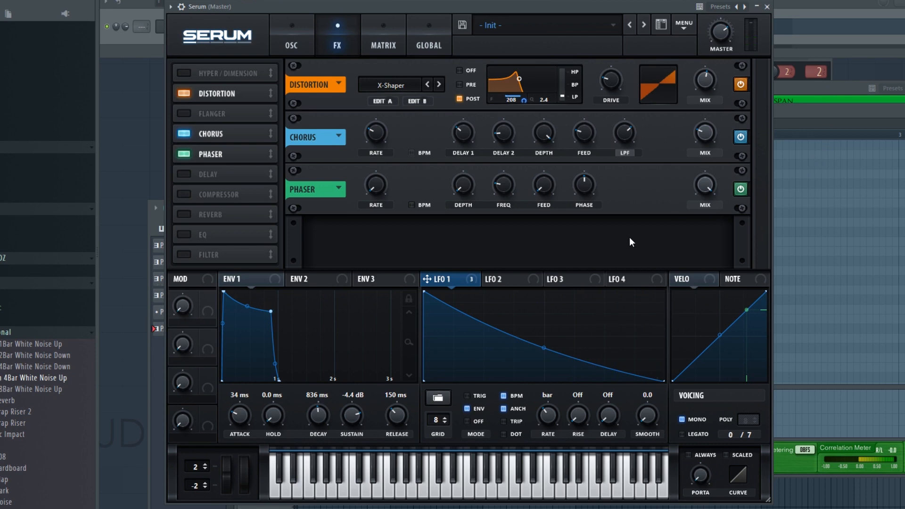
click(179, 198)
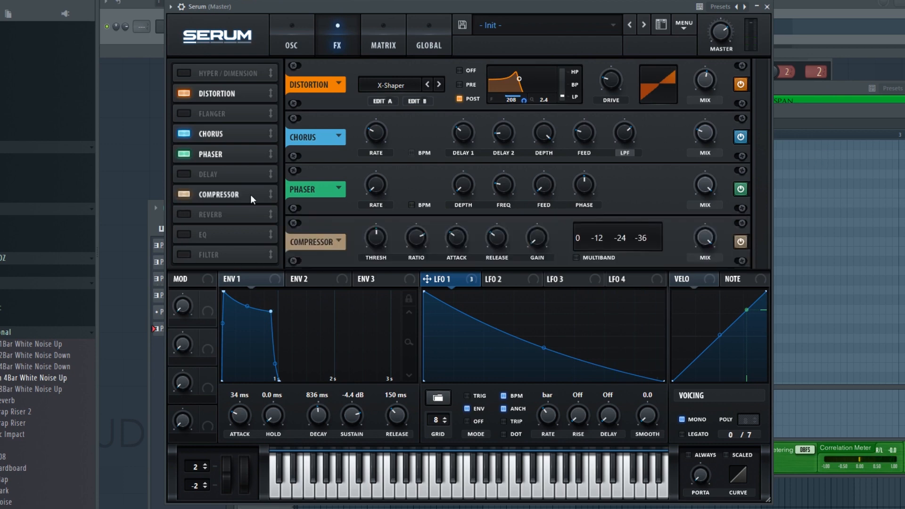
drag(384, 245, 385, 212)
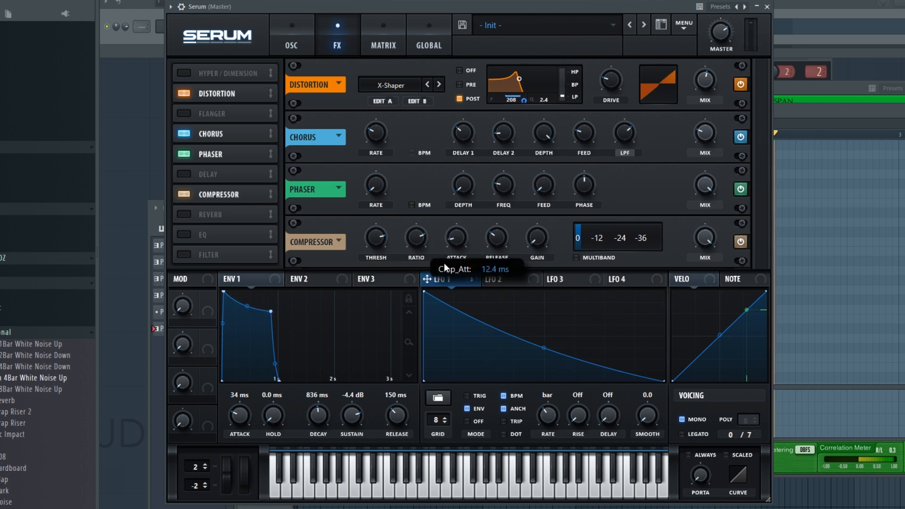
mouse_move(413, 242)
drag(414, 239, 386, 239)
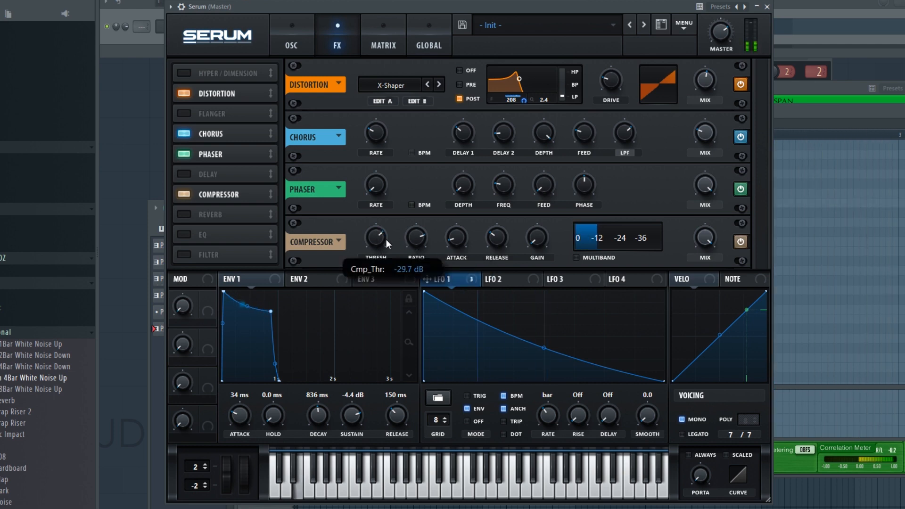
drag(535, 241, 522, 158)
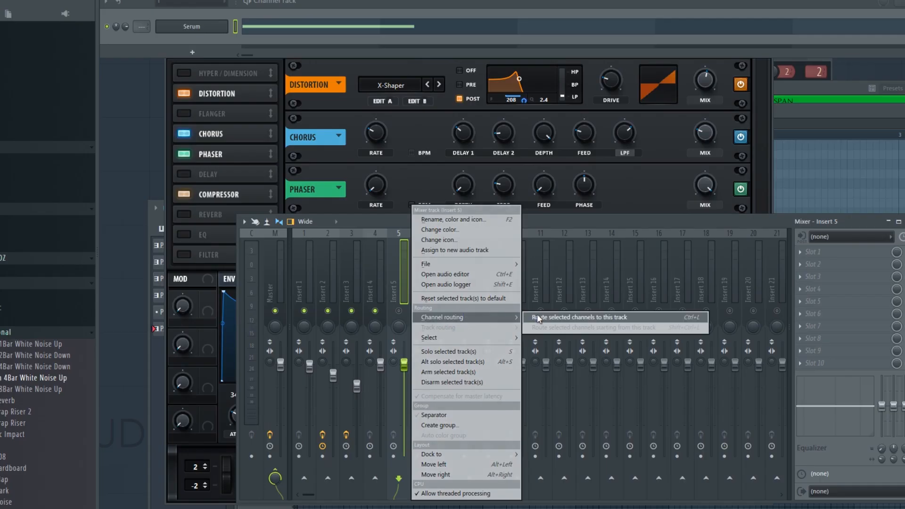
Route the Serum channel to mixer track 5 and load Maximus on it with the master band's stereo separation turned up.
click(537, 315)
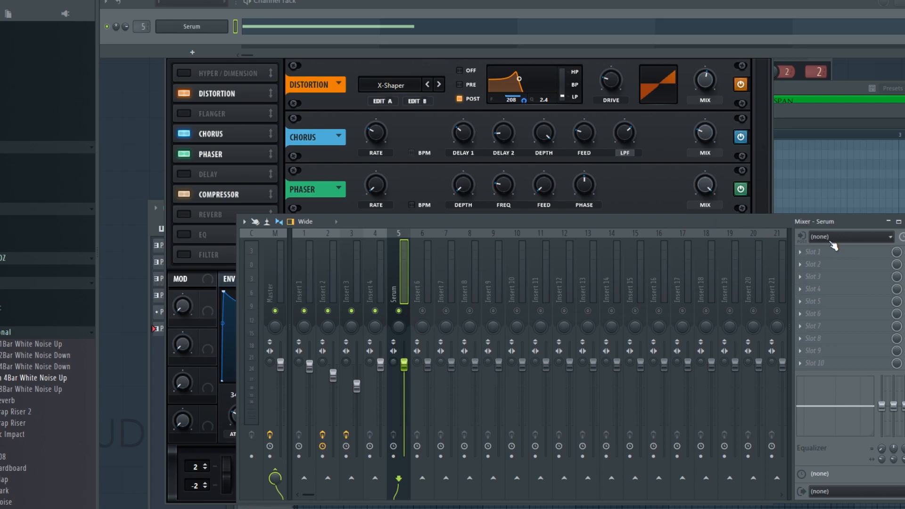
click(800, 252)
click(528, 359)
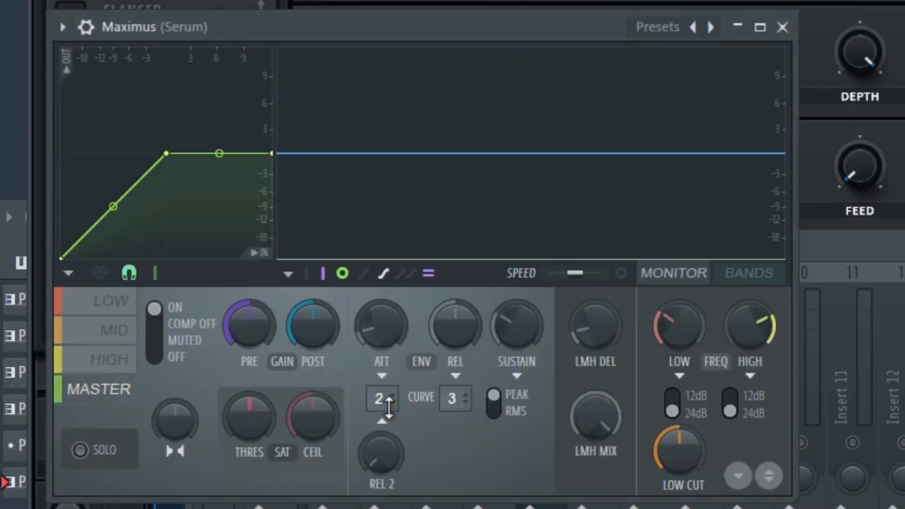
mouse_move(174, 420)
mouse_down()
mouse_move(174, 405)
mouse_move(176, 440)
mouse_move(176, 421)
mouse_up()
key(space)
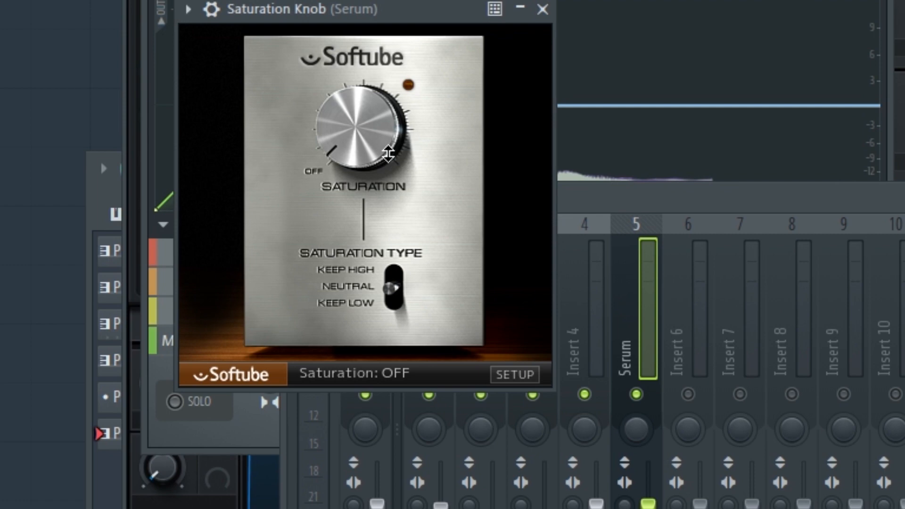
Add Saturation Knob after Maximus with saturation at 6.1 and the type set to Keep Low, and audition the bass.
drag(388, 153, 381, 28)
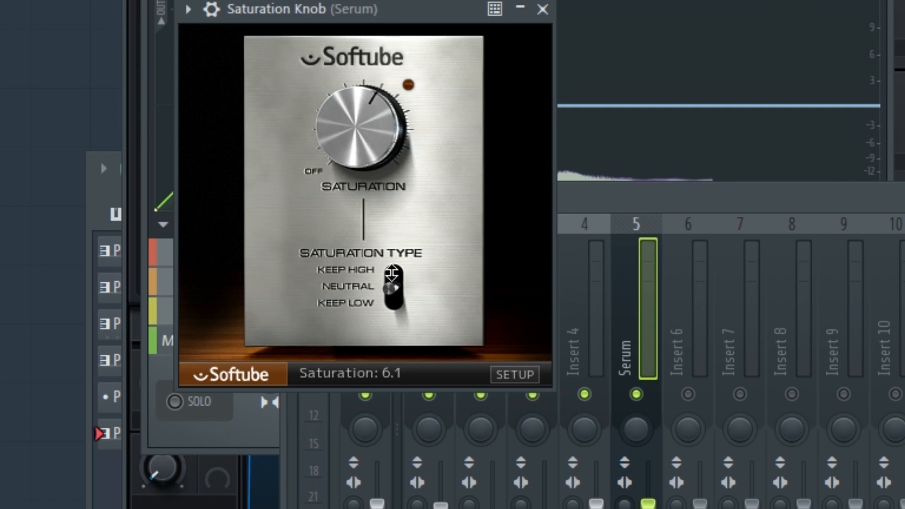
drag(392, 273, 396, 360)
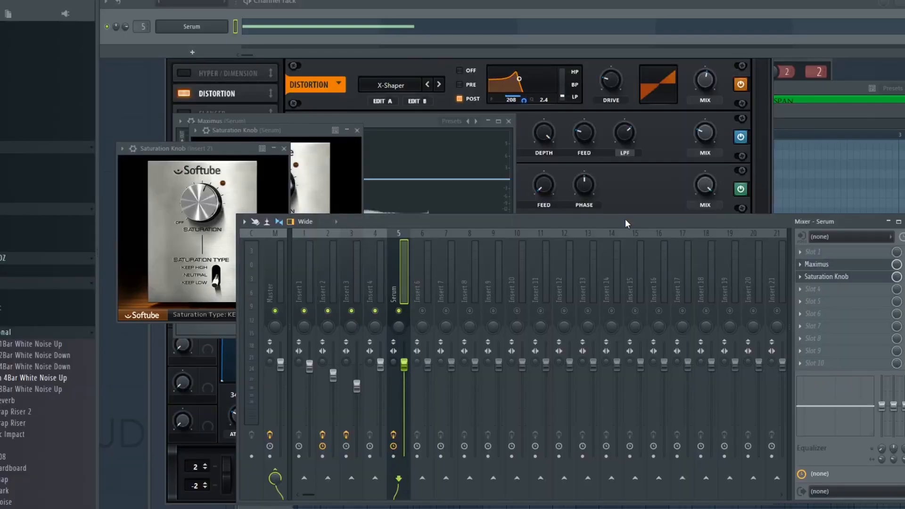
key(space)
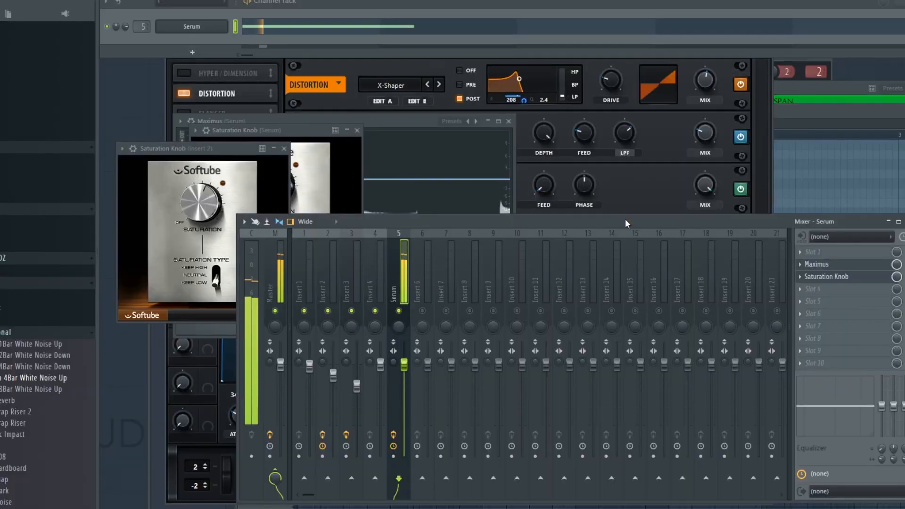
key(space)
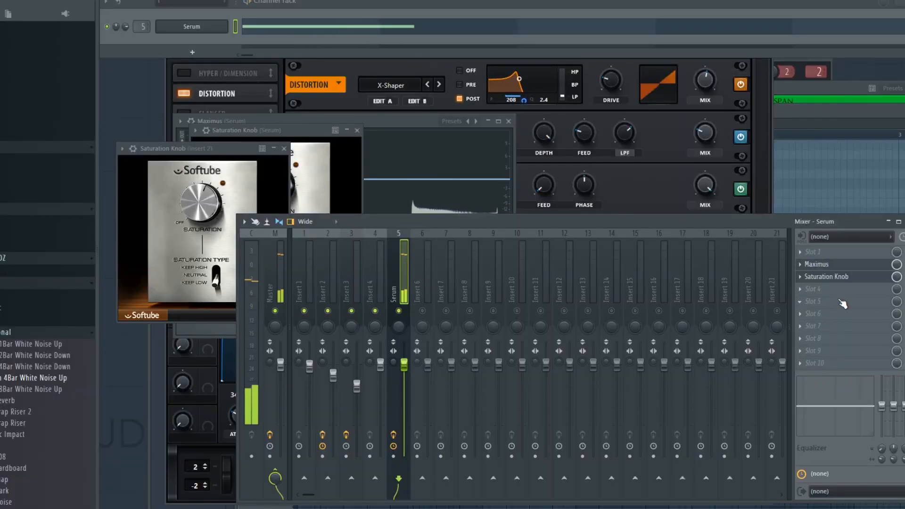
Load Fruity Parametric EQ 2 in slot 5, boost band 2 in the sub and band 3 near 300 Hz, and pull down band 7.
click(842, 303)
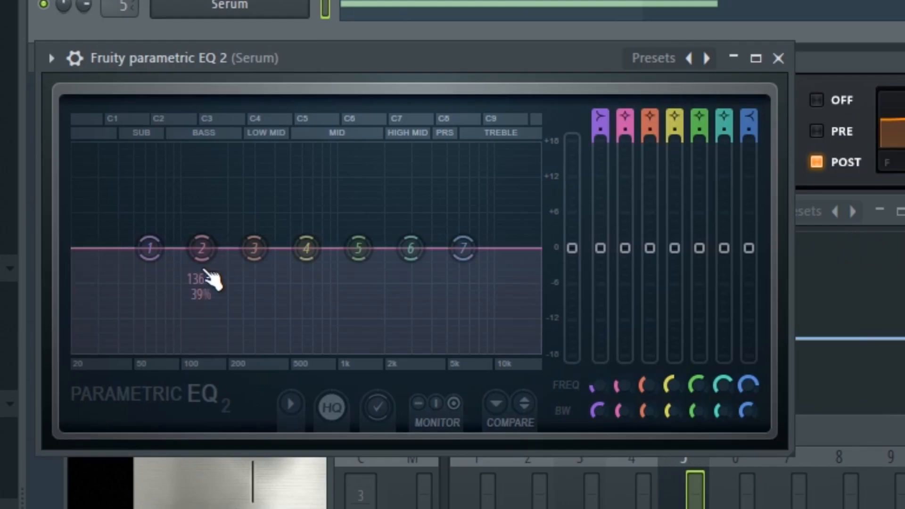
drag(210, 280, 155, 253)
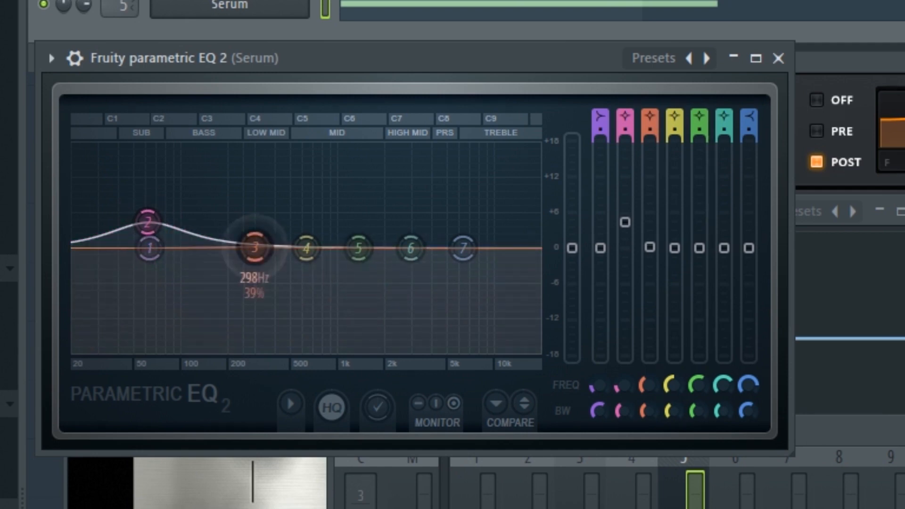
drag(254, 247, 263, 226)
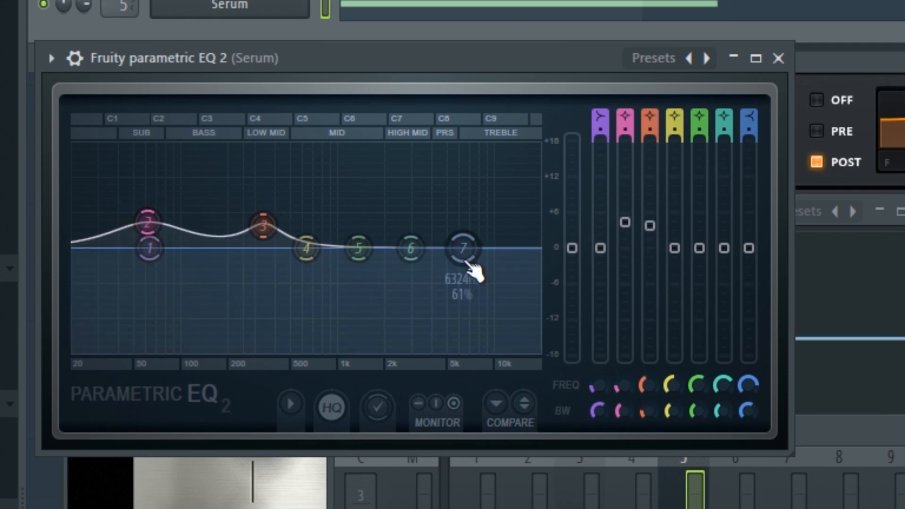
drag(464, 250, 333, 291)
key(space)
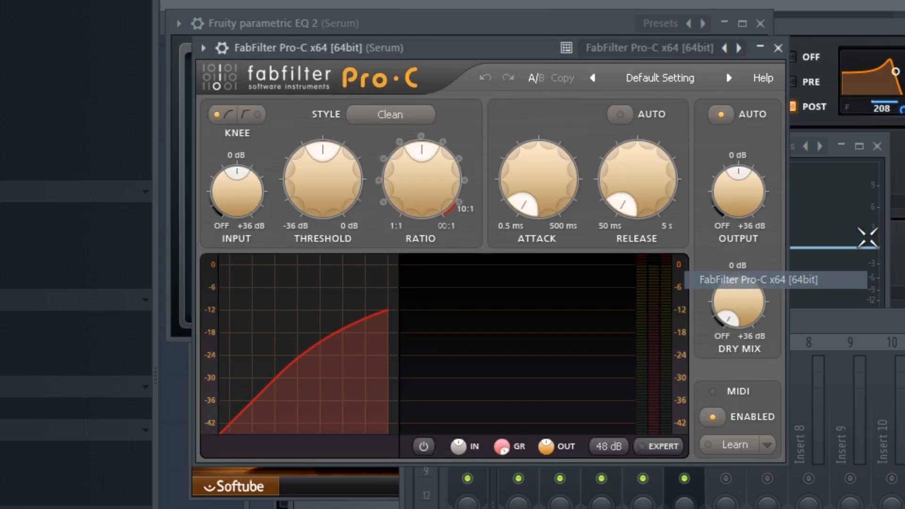
Set the FabFilter Pro-C compressor to the Classic style, with threshold and ratio slightly above their midpoints.
drag(315, 178, 308, 205)
click(390, 114)
click(349, 160)
key(space)
click(399, 40)
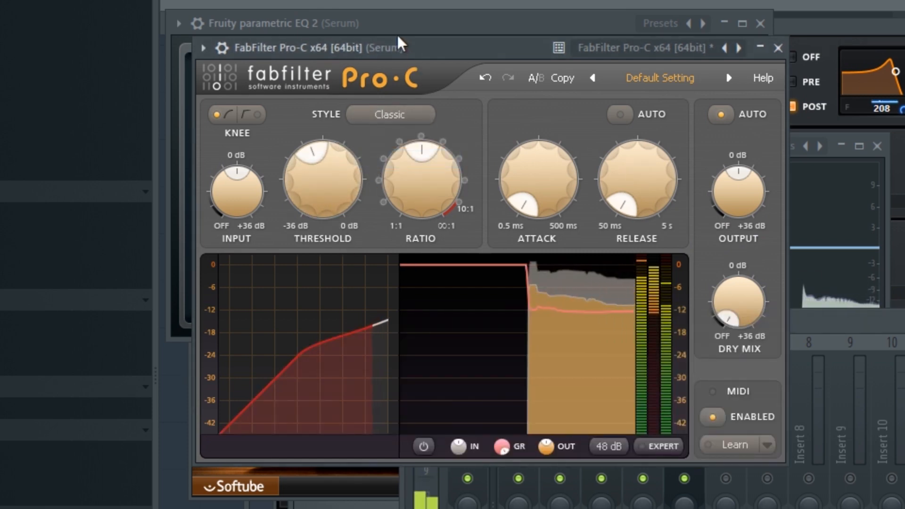
drag(330, 162, 333, 133)
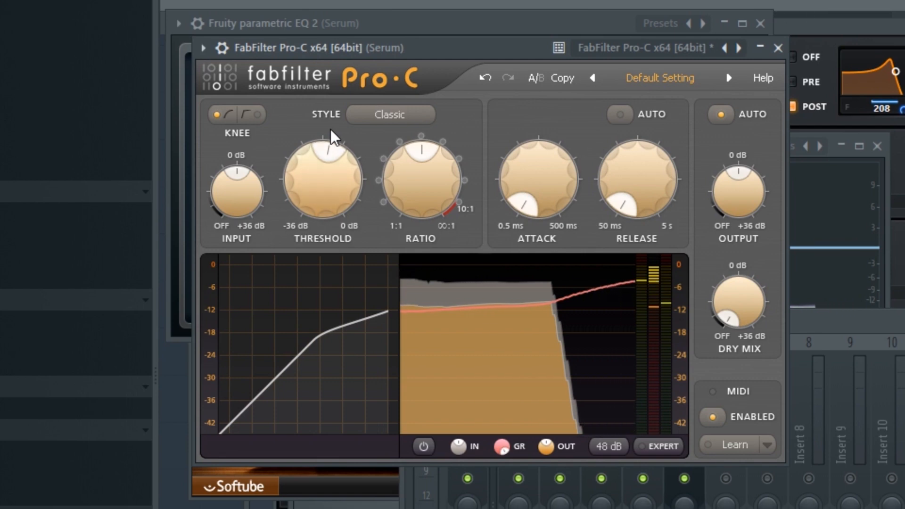
drag(439, 186, 439, 178)
Turn off Pro-C's automatic output gain and raise its output level slightly above 0 dB.
click(723, 115)
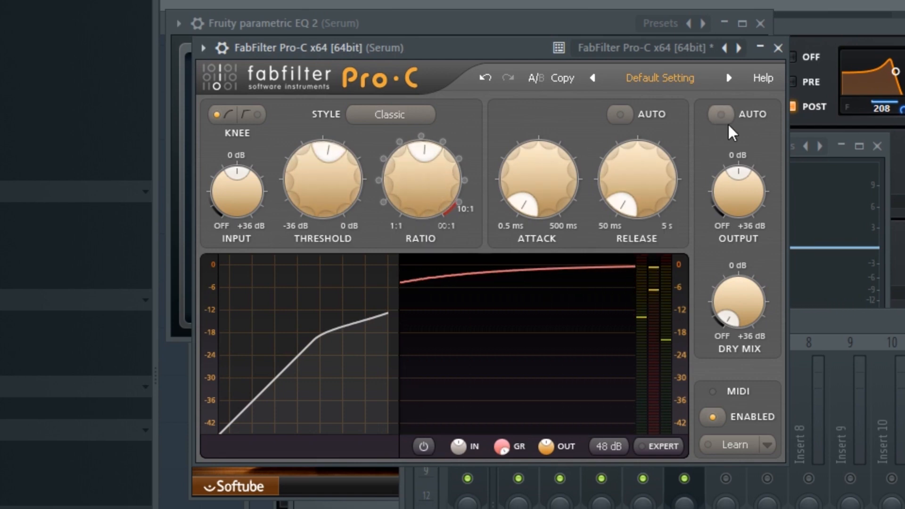
scroll(745, 196, up, 2)
click(896, 318)
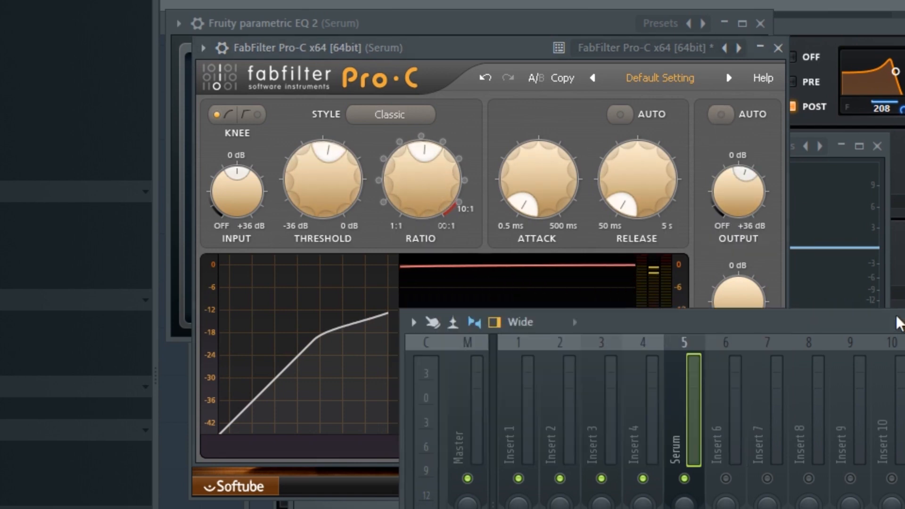
key(space)
Enable Hyper/Dimension in Serum's effects and move it after the Compressor.
click(470, 49)
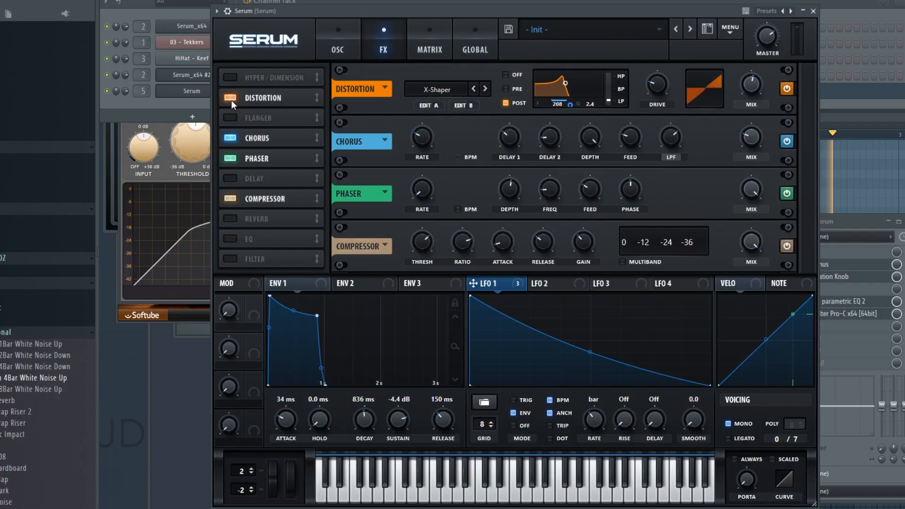
click(257, 73)
drag(257, 73, 268, 185)
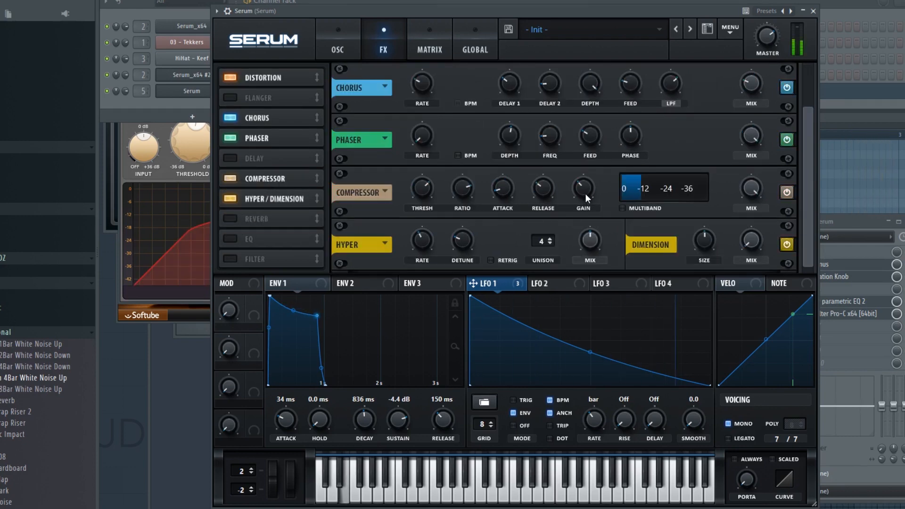
Lower the Hyper effect's mix and rate, and increase its detune slightly.
drag(597, 238, 565, 253)
drag(461, 241, 461, 234)
drag(417, 243, 418, 266)
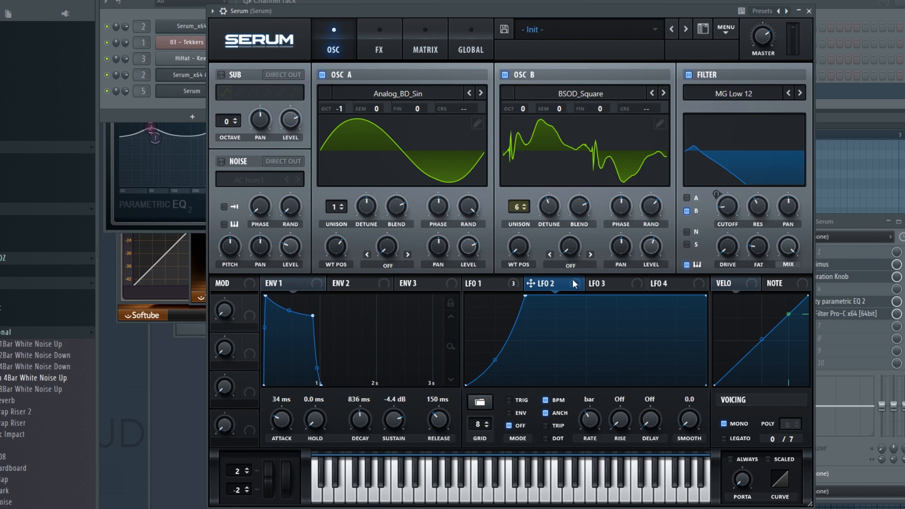
Assign LFO 2 to the Osc B level, filter cutoff and distortion drive, and straighten the LFO's rising curve.
key(space)
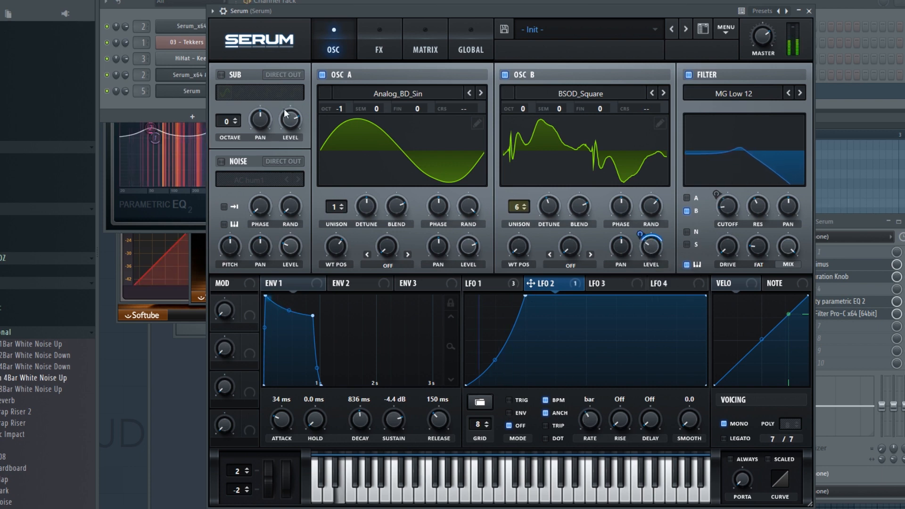
click(202, 17)
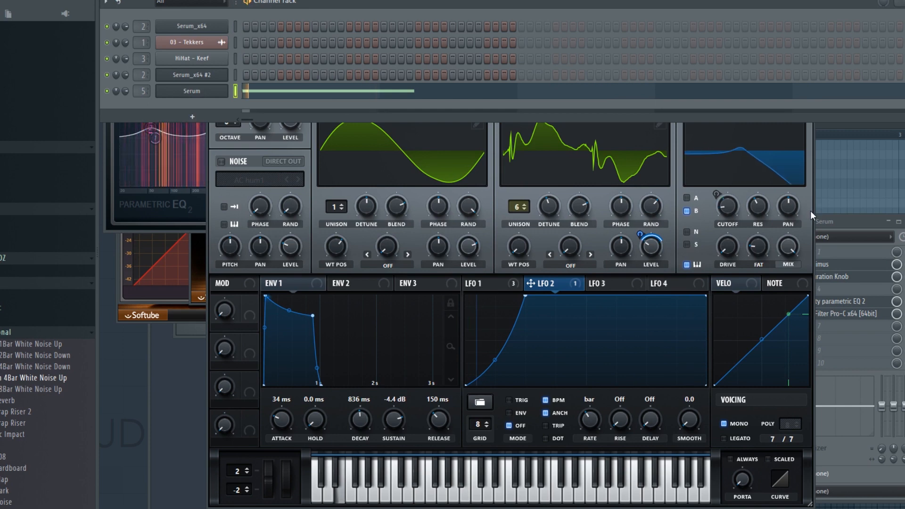
click(798, 218)
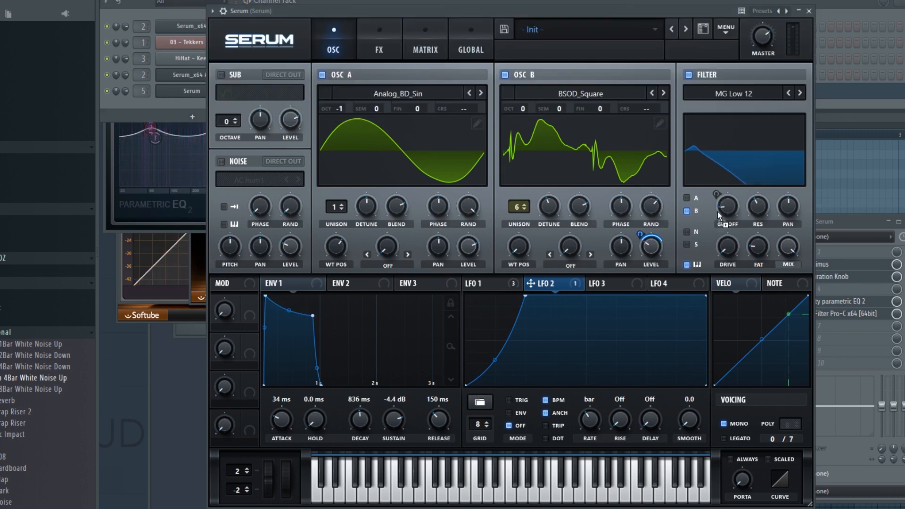
mouse_move(721, 196)
mouse_down()
mouse_move(715, 216)
mouse_move(716, 201)
mouse_up()
drag(525, 298, 641, 77)
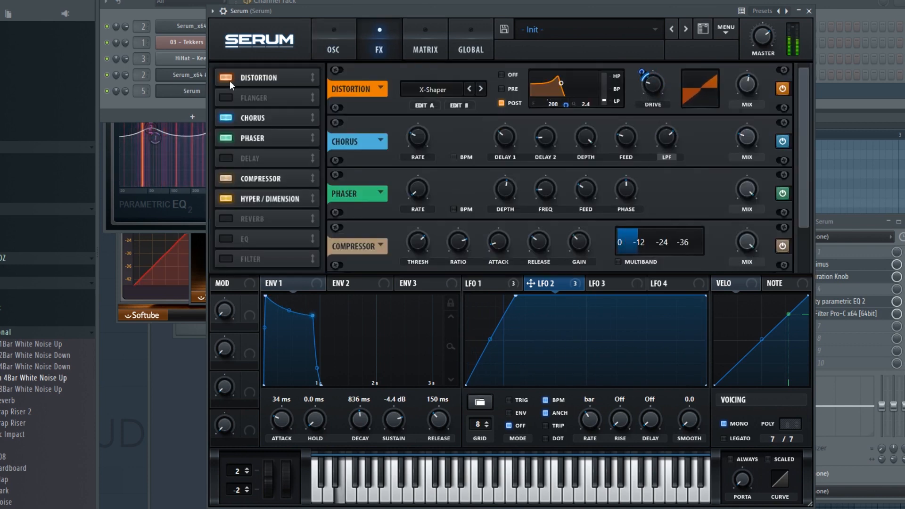